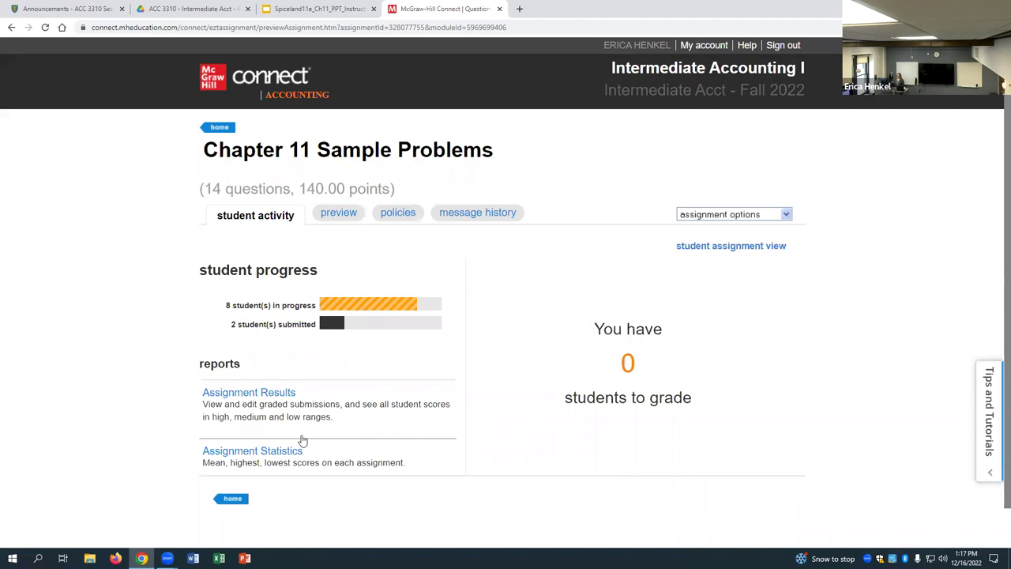
Open the Chapter 11 Sample Problems assignment in student view and go to question 13.
left_click(717, 247)
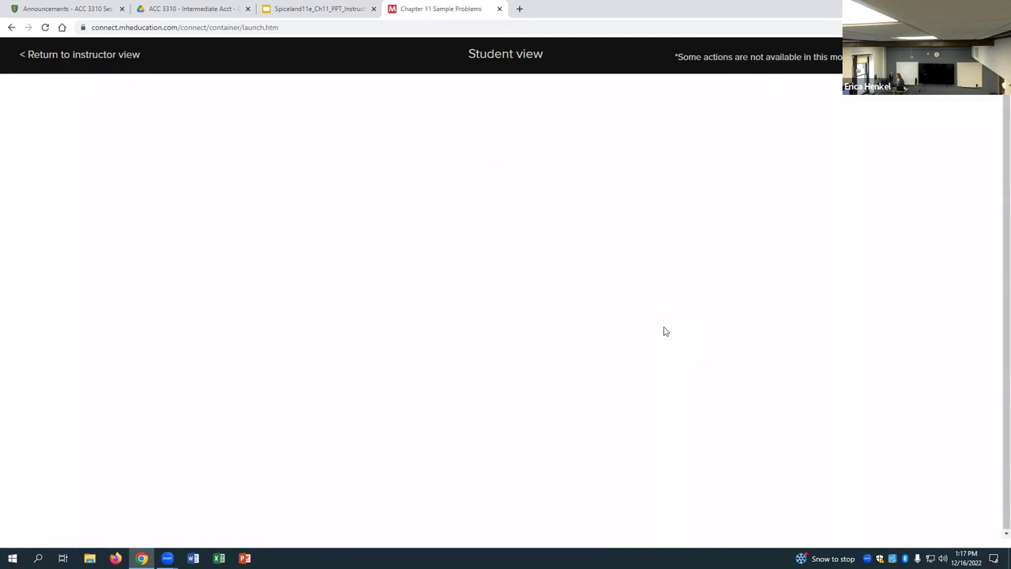
left_click(657, 426)
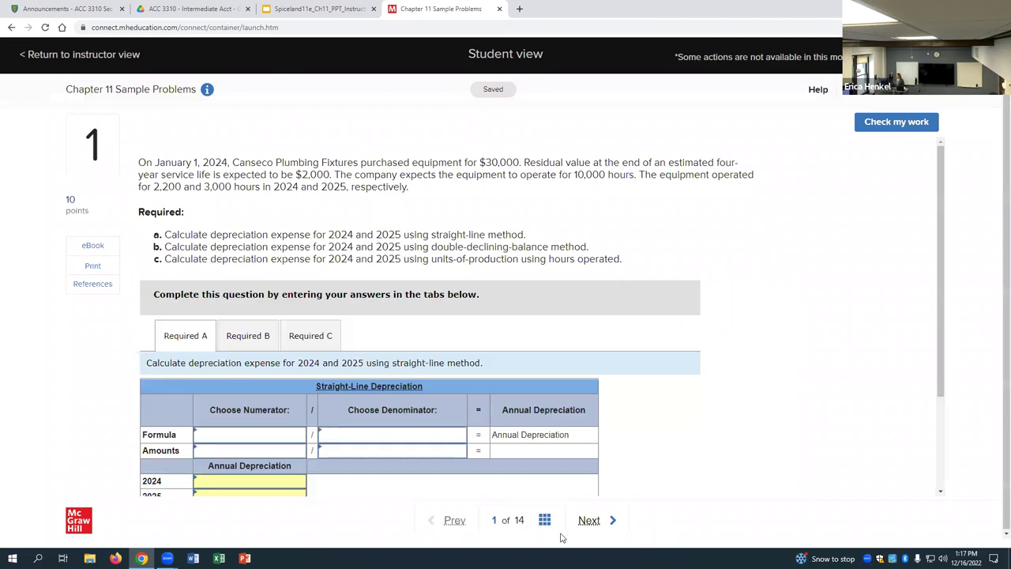
left_click(544, 519)
scroll(534, 331, "down", 2)
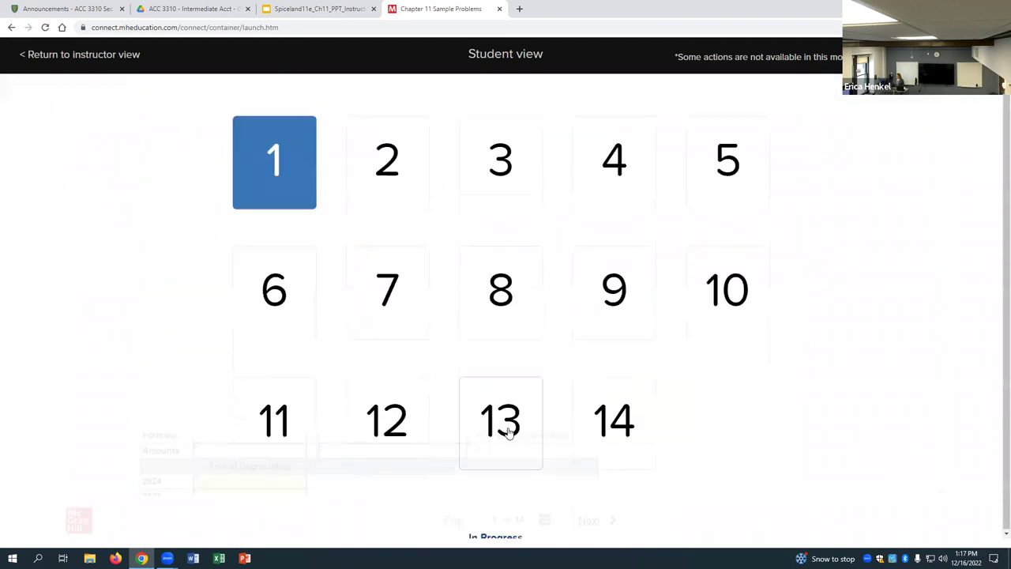
left_click(507, 429)
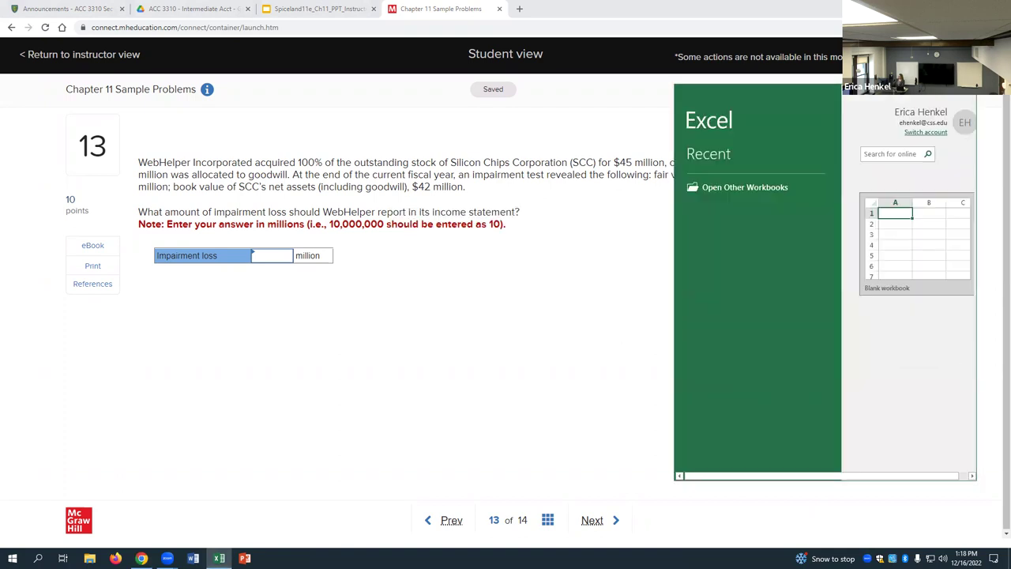
Create a blank Excel workbook at 130% zoom and fit its window below the question text.
left_click(873, 266)
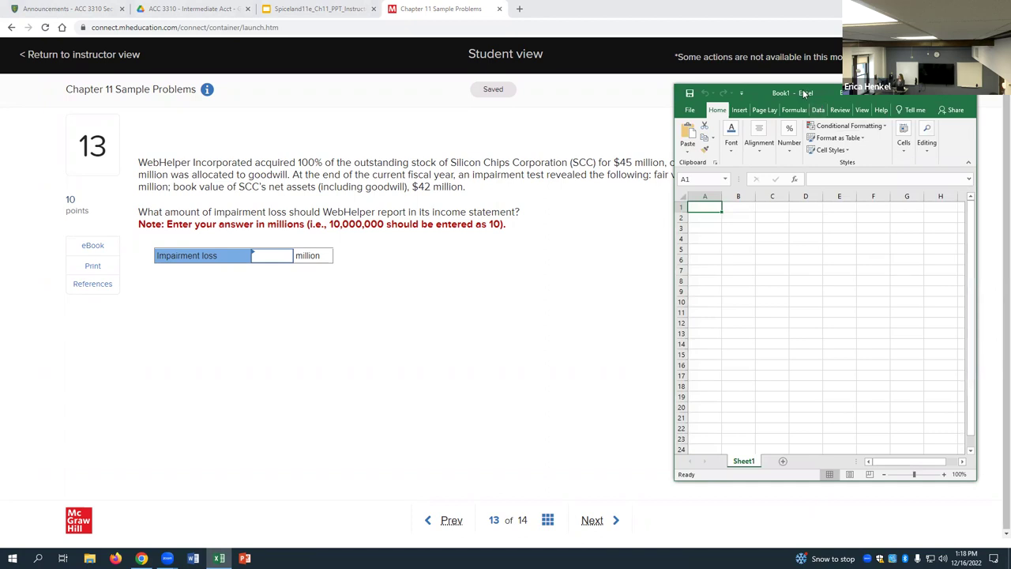
left_click(835, 484)
left_click(835, 484)
left_click(835, 484)
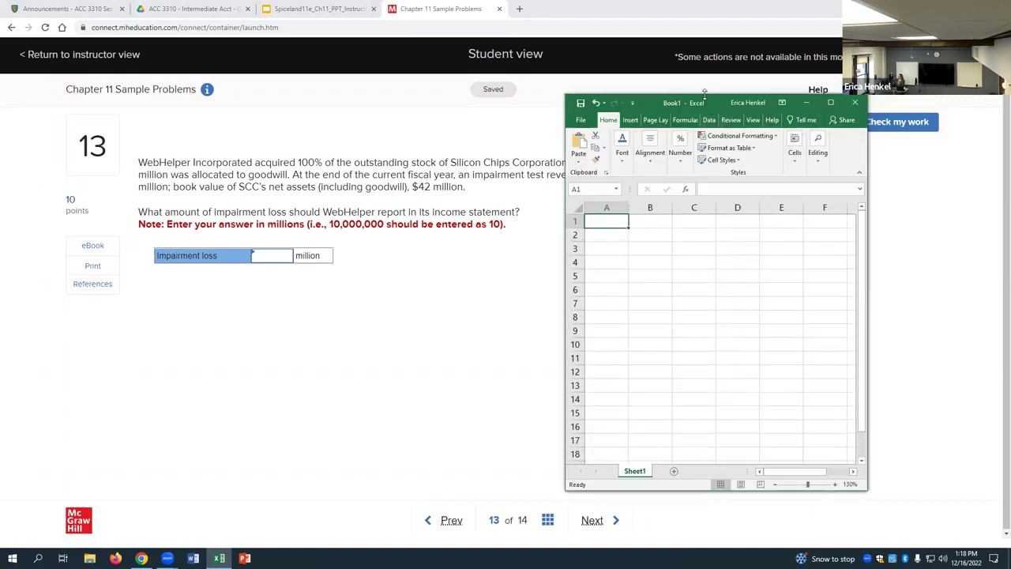
left_click_drag(705, 93, 693, 194)
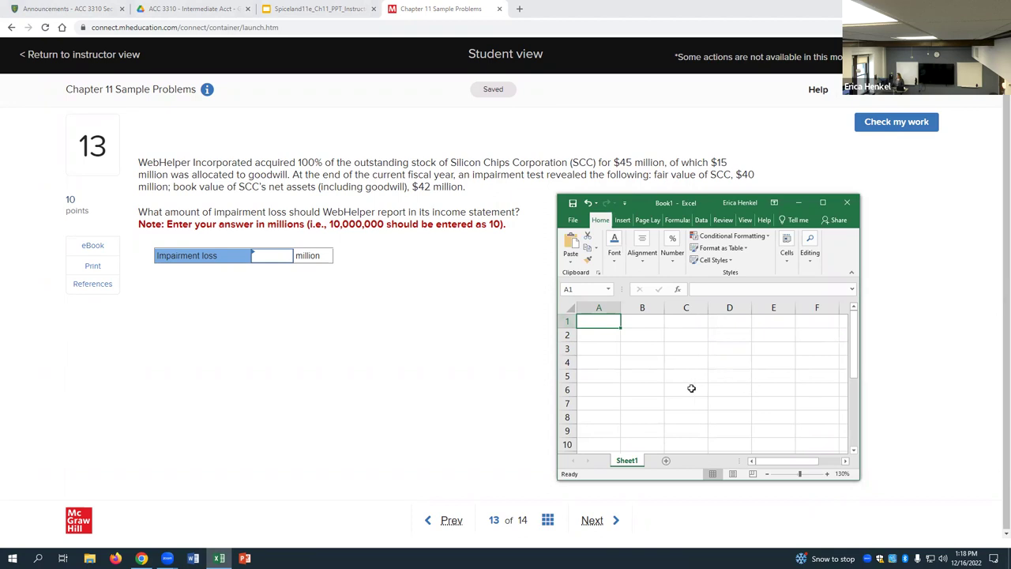
Enter 15 in cell C3 and label it "goodwill" in D3.
left_click(681, 364)
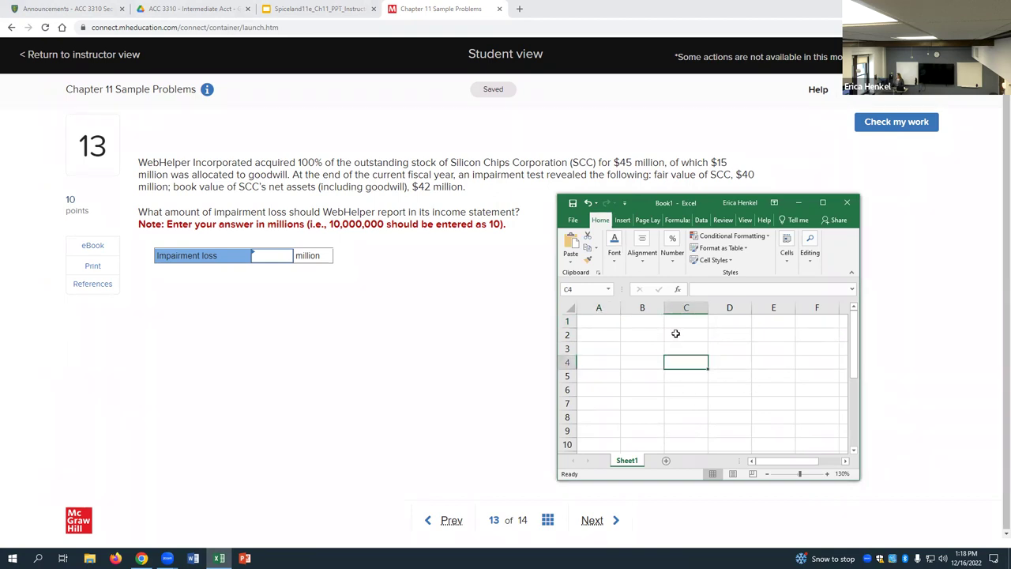
left_click(675, 333)
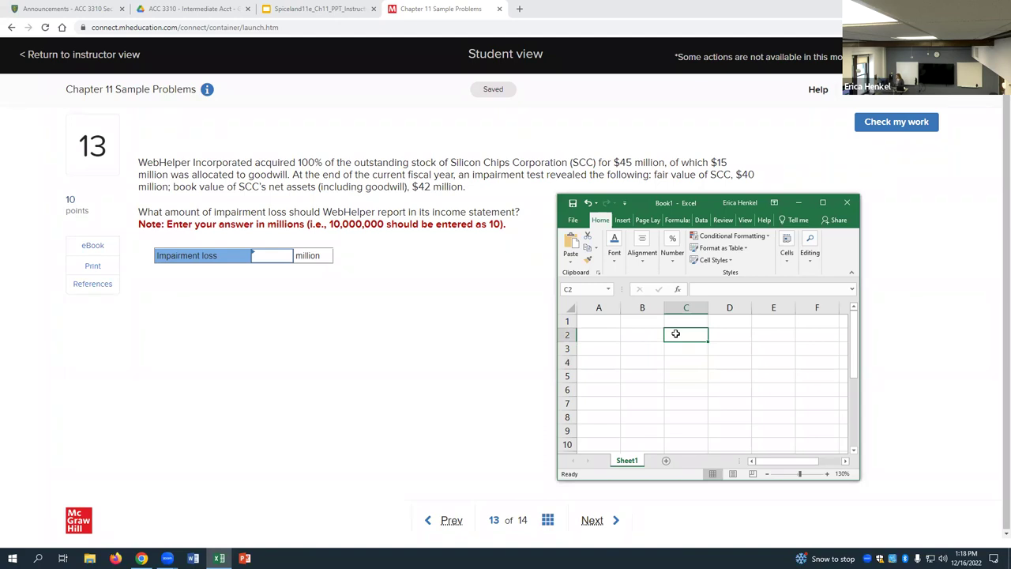
key("Return")
type("15")
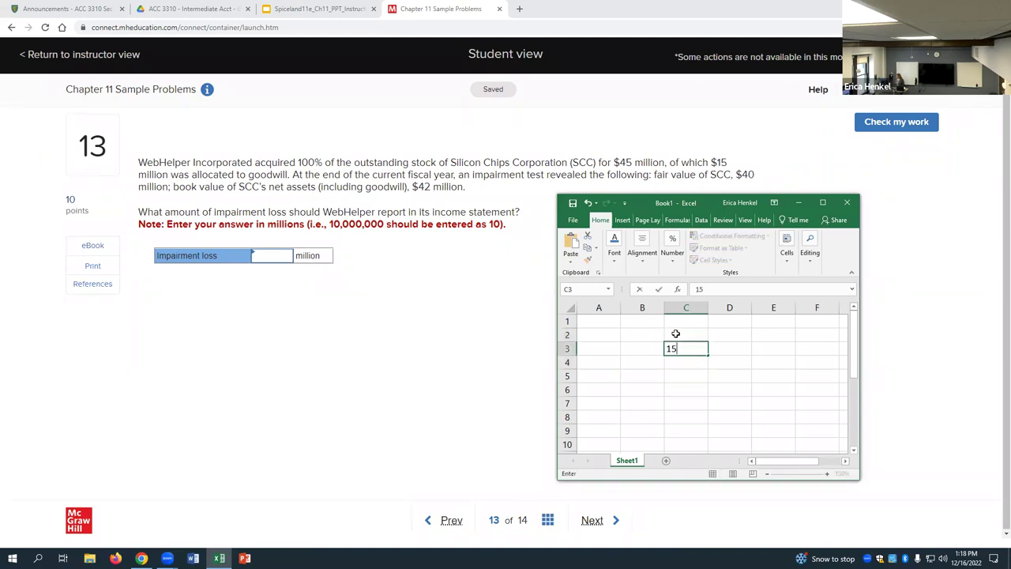
key("Tab")
type("goo")
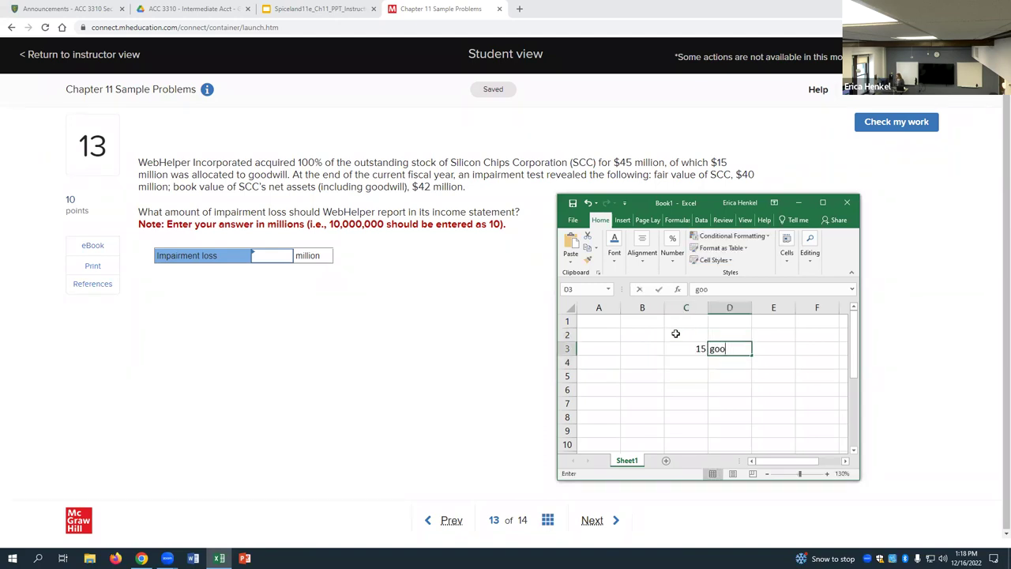
type("dwill\\")
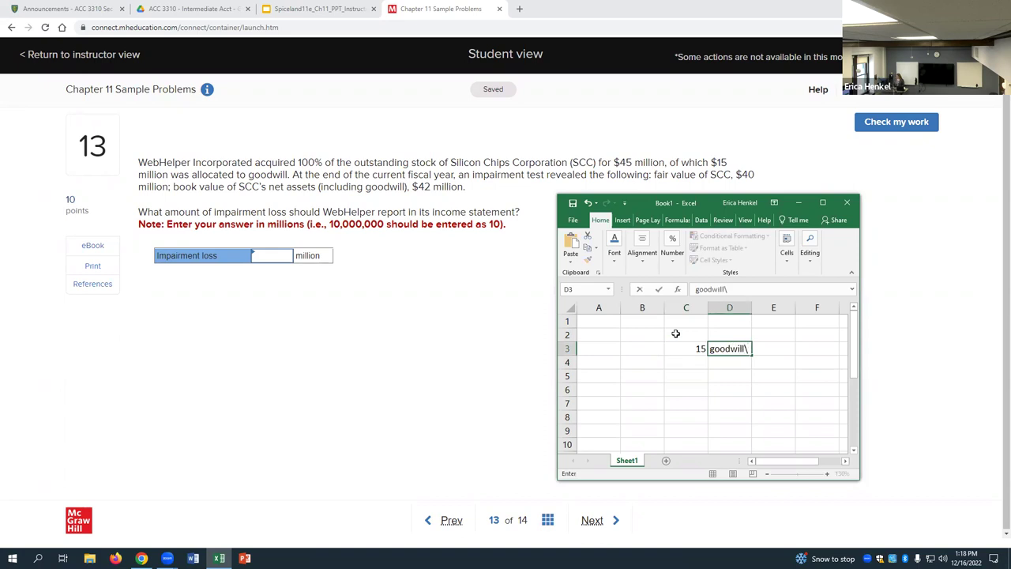
left_click(725, 393)
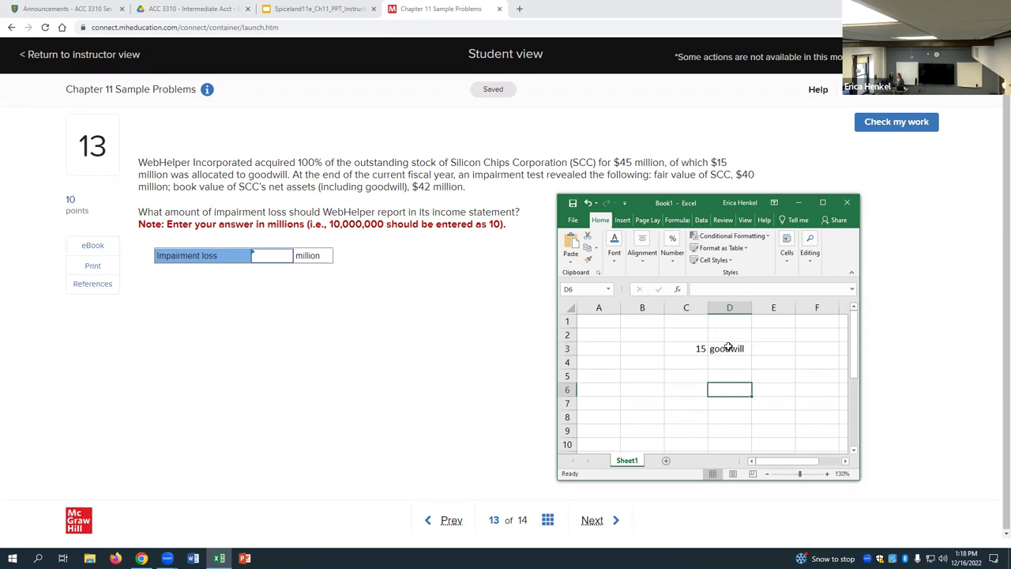
Enter 30 in cell C2 and label it "other assets" in D2.
left_click(695, 330)
type("30")
key("Tab")
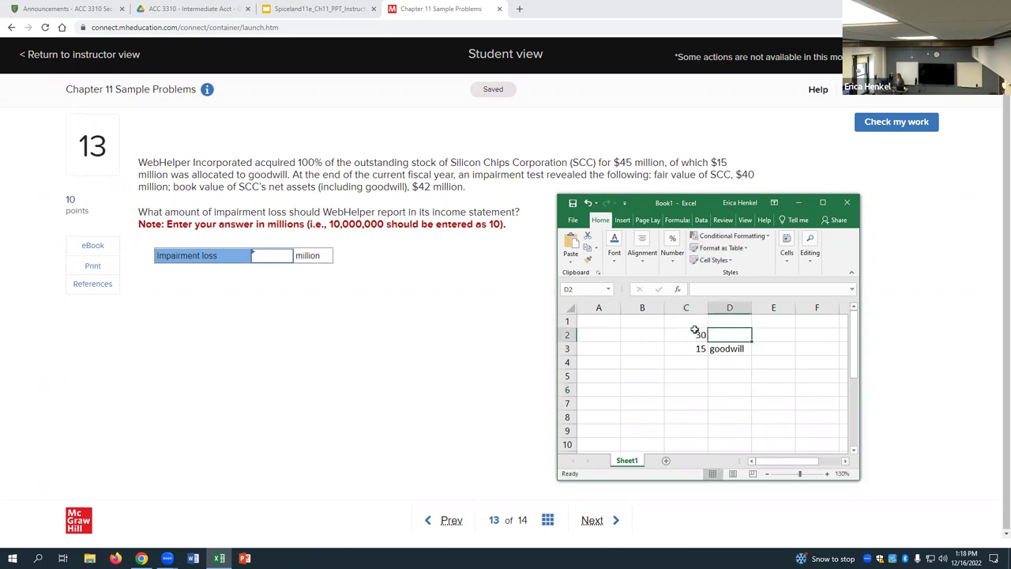
type("million")
key("BackSpace")
key("BackSpace")
key("BackSpace")
key("BackSpace")
key("BackSpace")
key("BackSpace")
key("BackSpace")
type("other assets")
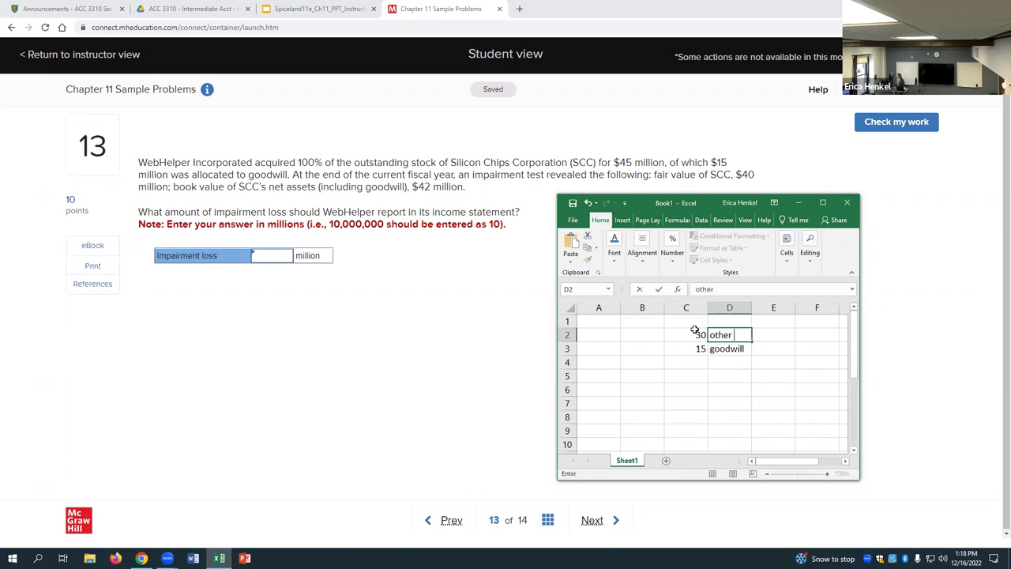
key("Return")
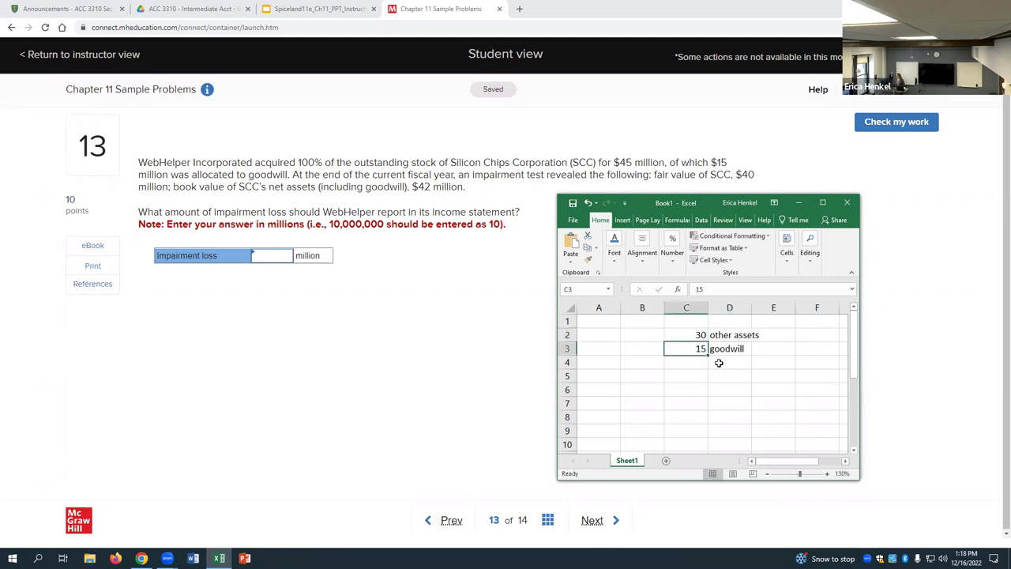
Add a "total" label in cell D4 with the amount 45 in C4.
left_click(719, 361)
type("total")
key("Return")
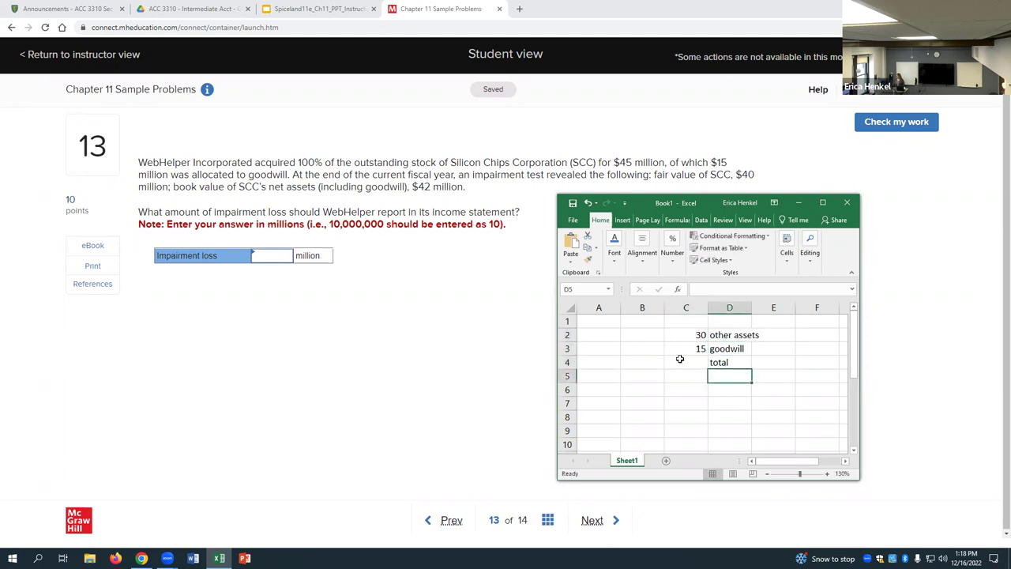
left_click(681, 359)
type("45")
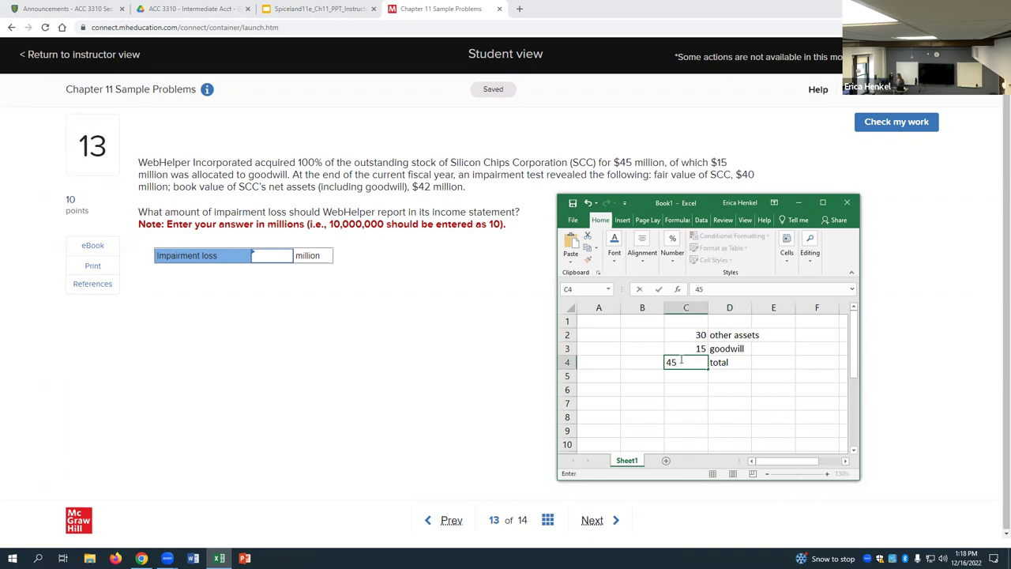
key("Tab")
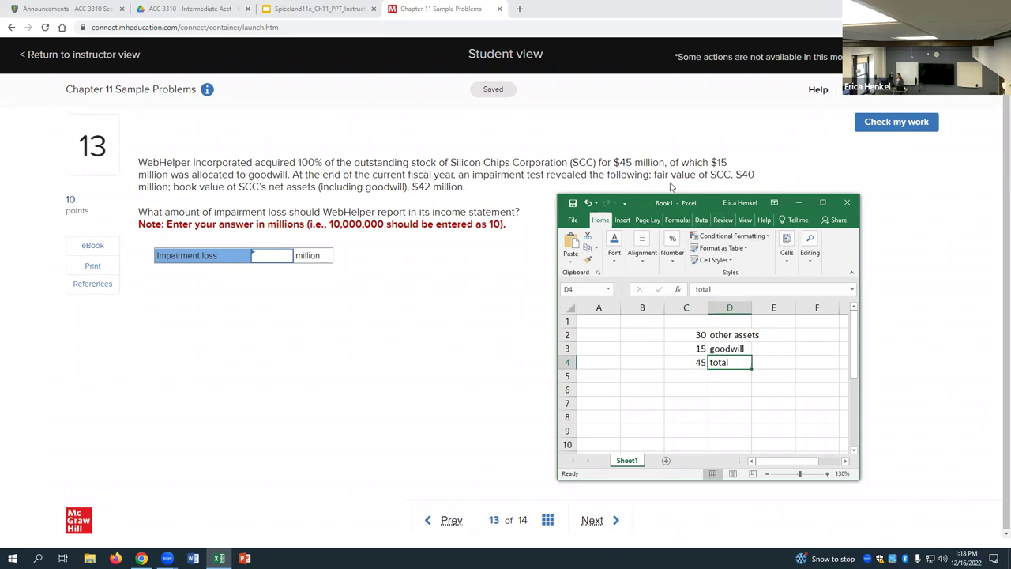
Add an "FV" label in cell D6 with the amount 40 in C6.
left_click(733, 390)
type("FV")
key("Return")
left_click(692, 388)
type("40")
key("Return")
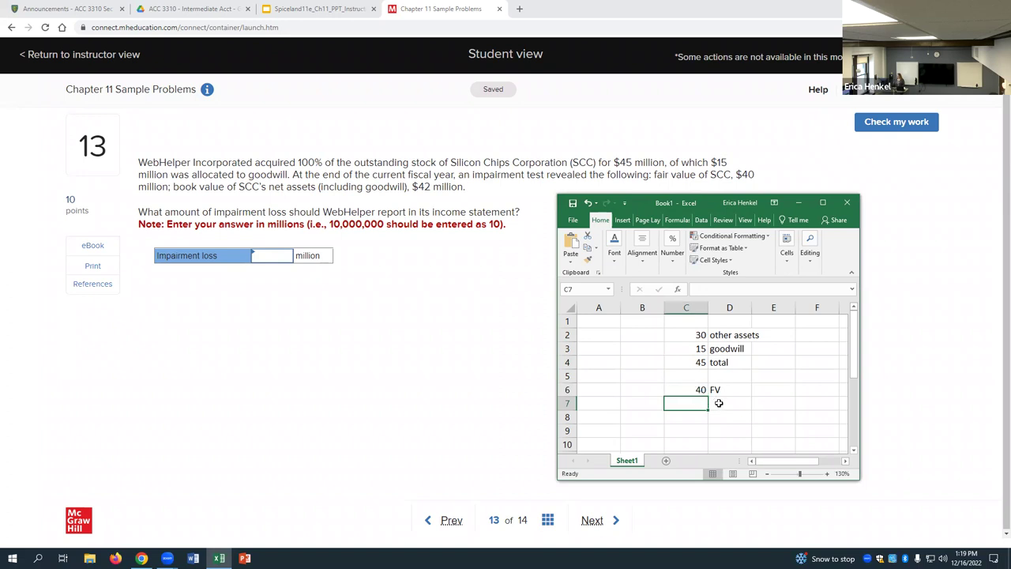
Add an "NBV" label in cell D7 with the amount 42 in C7.
left_click(718, 402)
type("NBV")
key("Return")
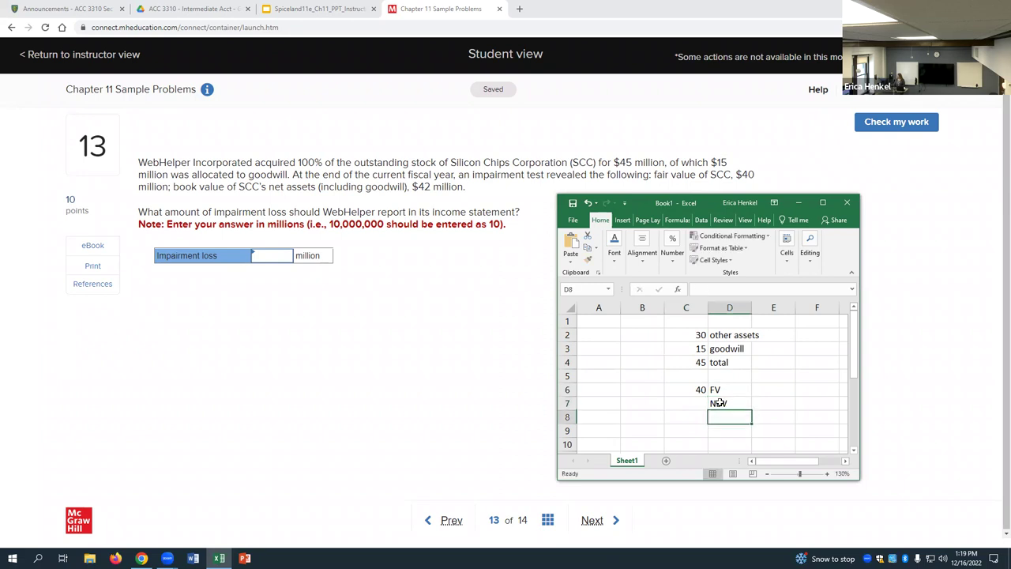
left_click(694, 403)
type("42")
key("Return")
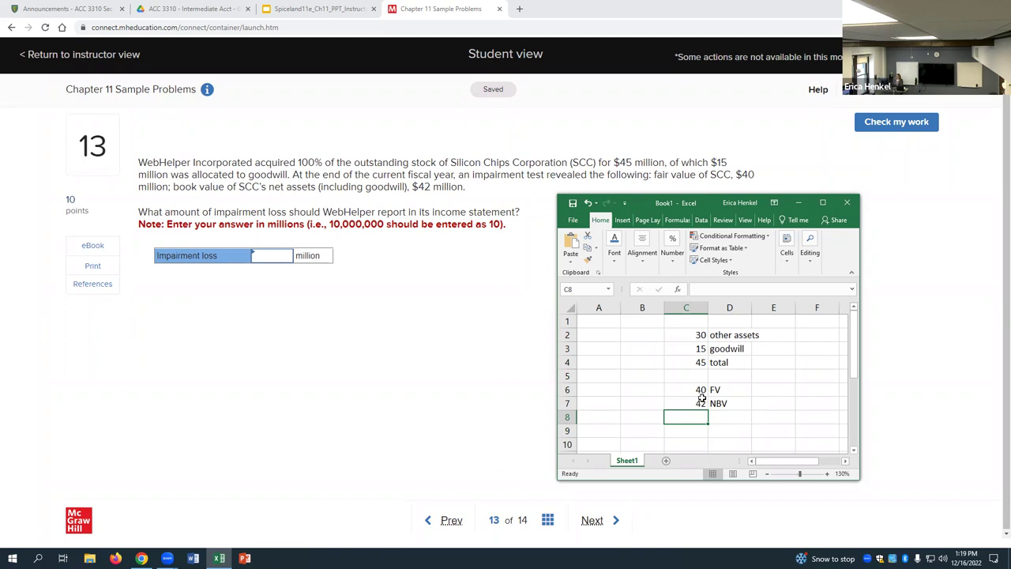
Add an "impairment loss" label in cell D8 with the amount 2 in C8.
left_click(743, 417)
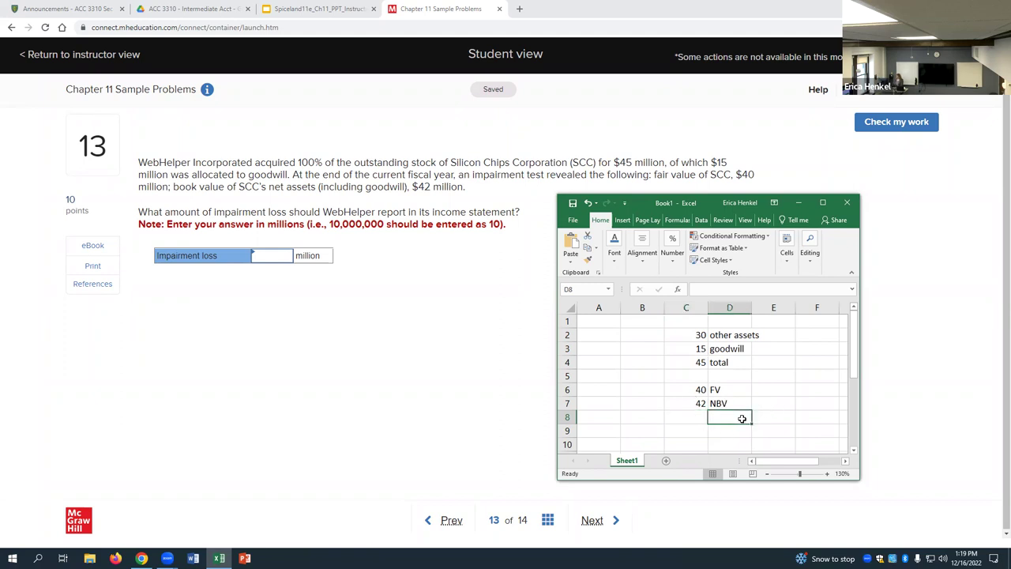
type("impairment")
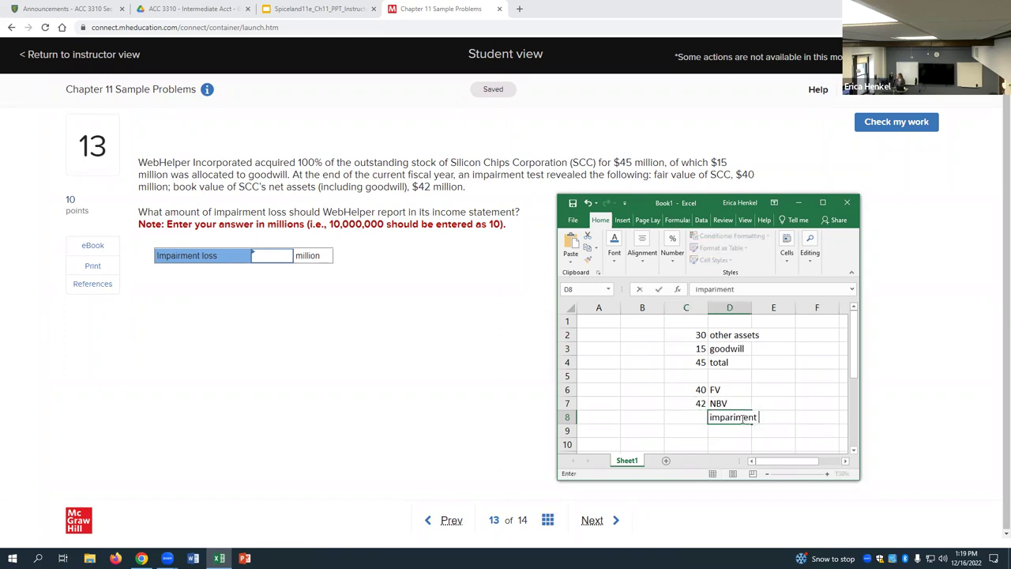
key("BackSpace")
key("BackSpace")
key("BackSpace")
key("BackSpace")
key("BackSpace")
key("BackSpace")
type("irment loss")
key("Return")
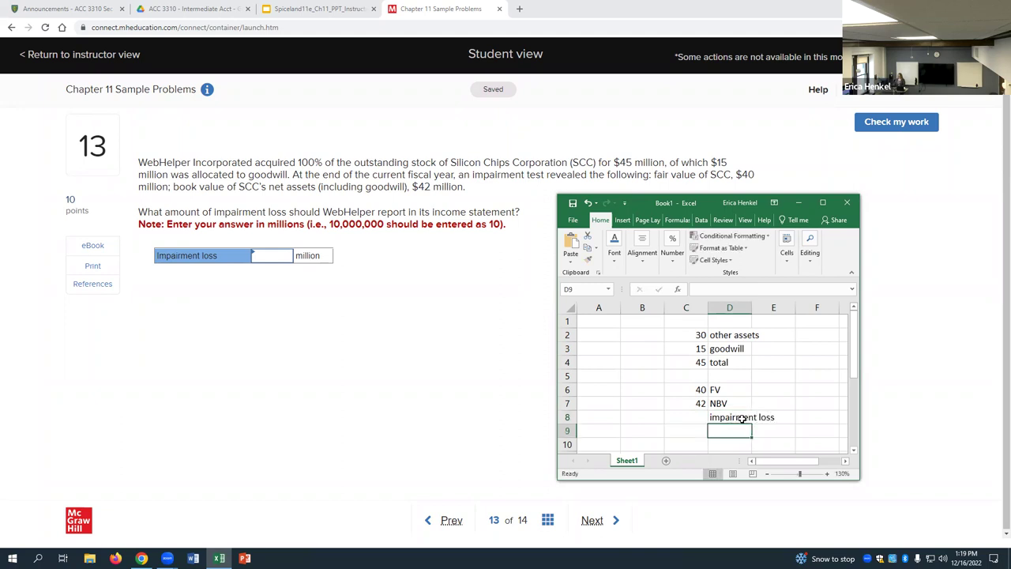
left_click(699, 417)
type("2")
key("Return")
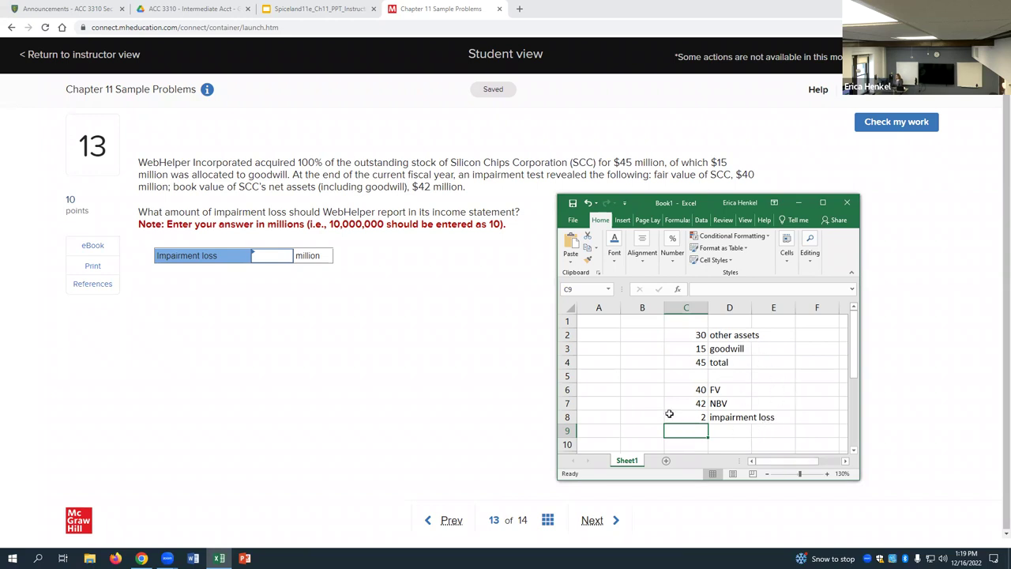
Answer question 13 with an impairment loss of 2 million and check the work.
left_click(272, 254)
type("2")
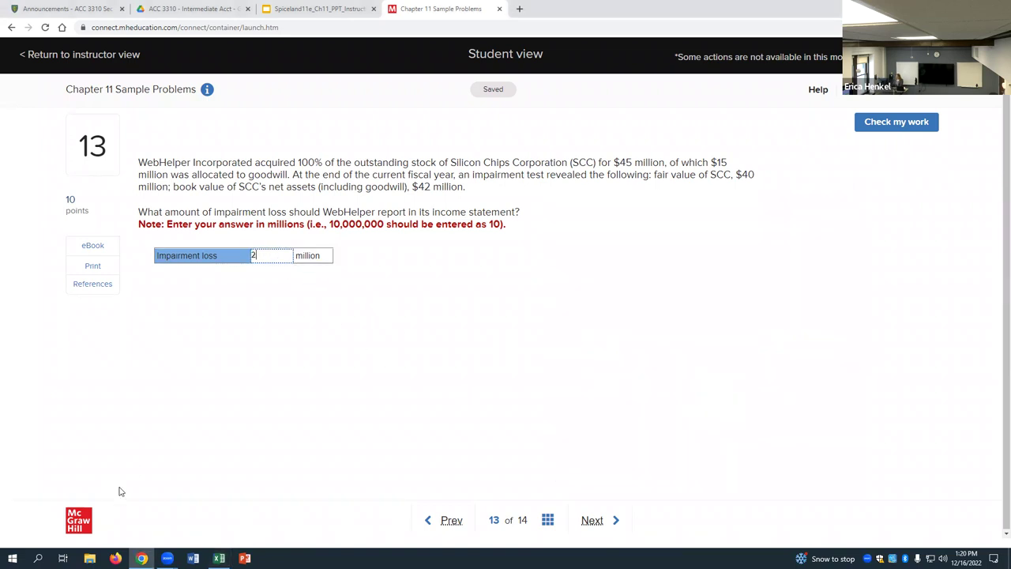
left_click(219, 557)
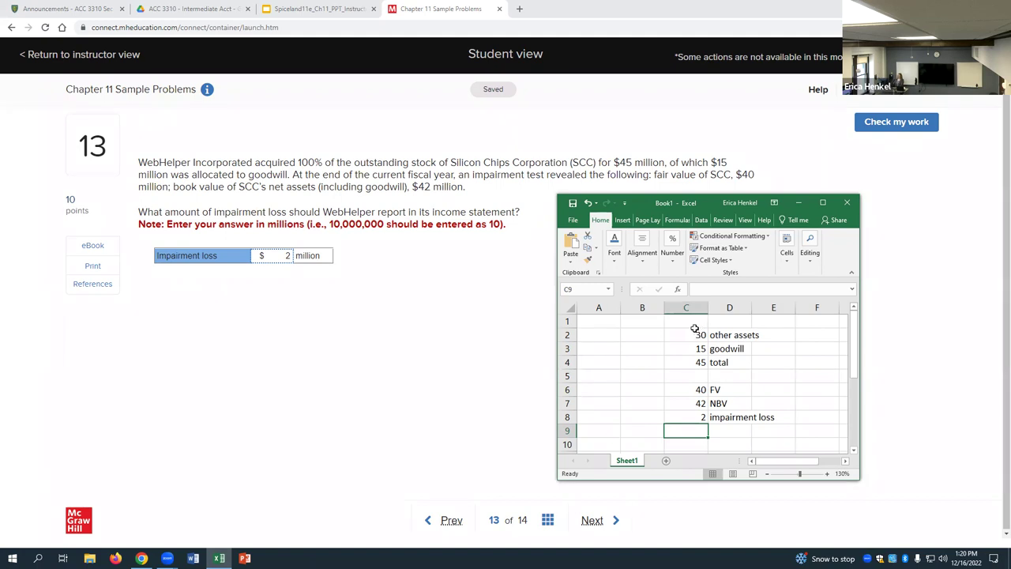
left_click(895, 125)
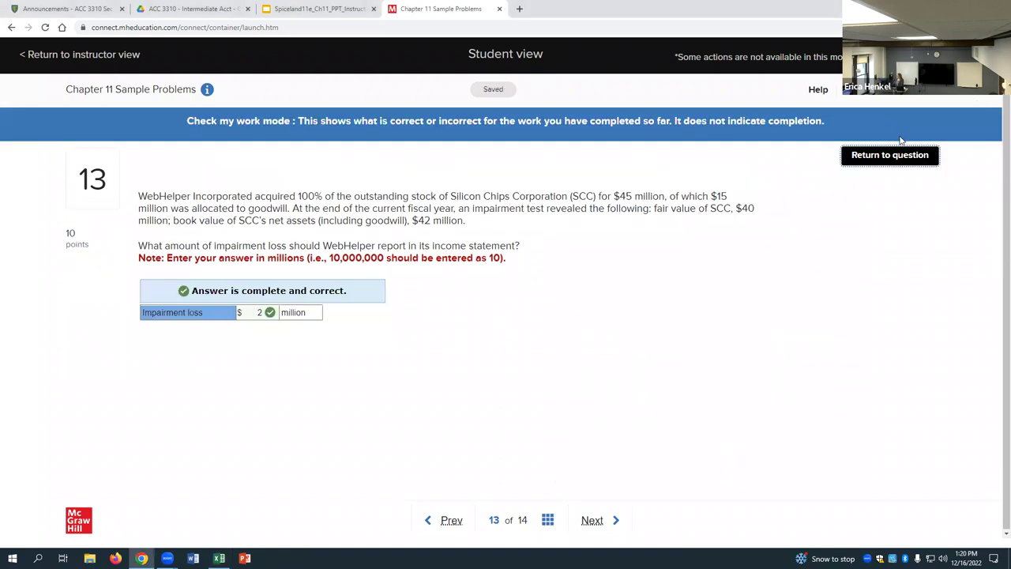
Advance to question 14 and browse the Chapter 11 Google Slides deck past the goodwill impairment loss slide.
left_click(598, 531)
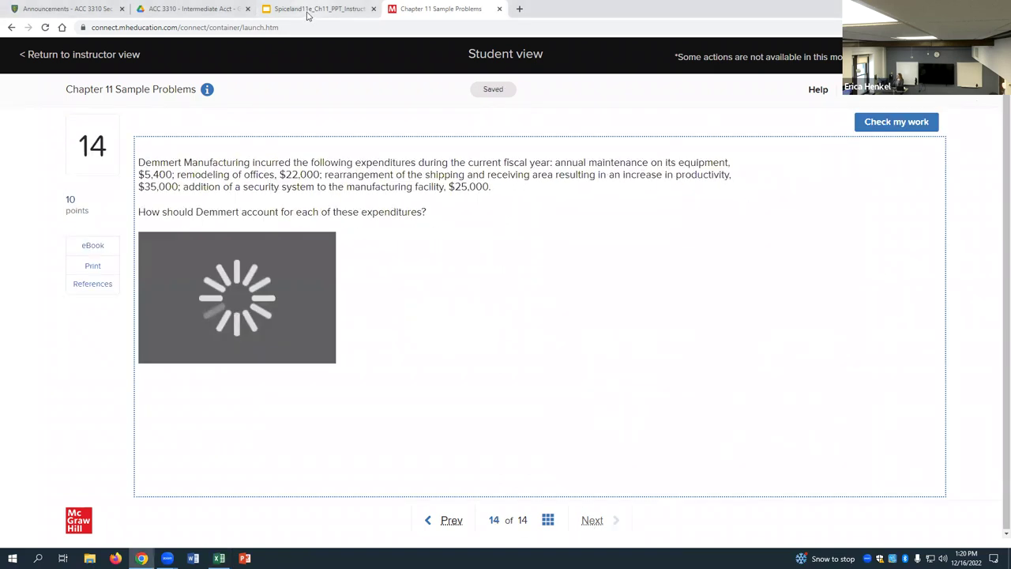
left_click(309, 9)
scroll(45, 353, "down", 3)
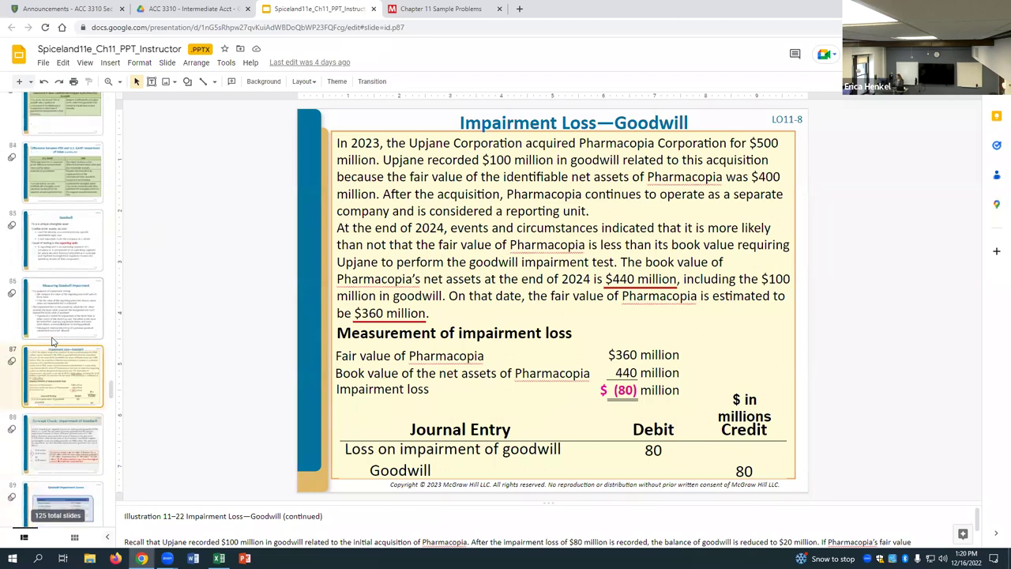
left_click(48, 341)
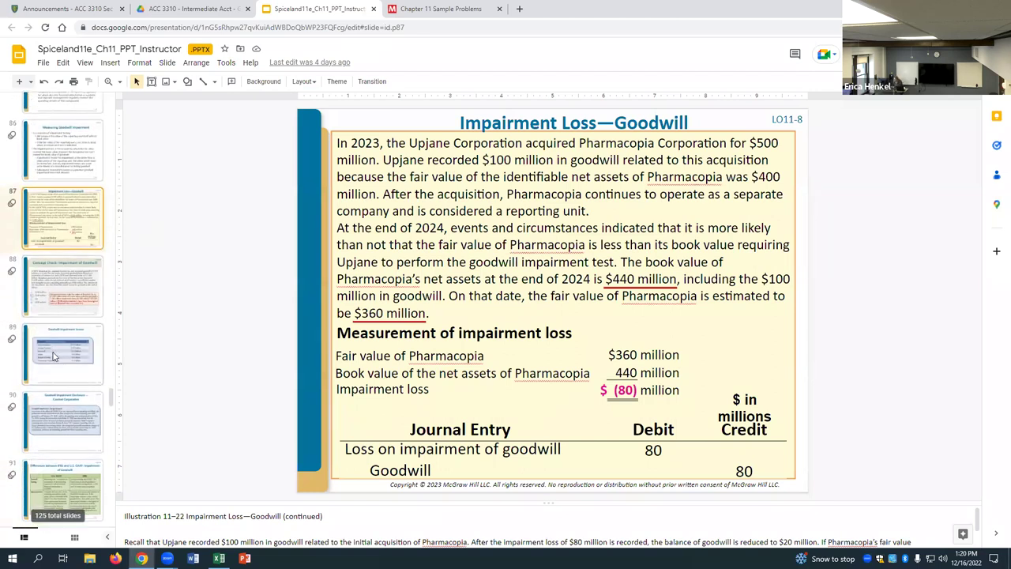
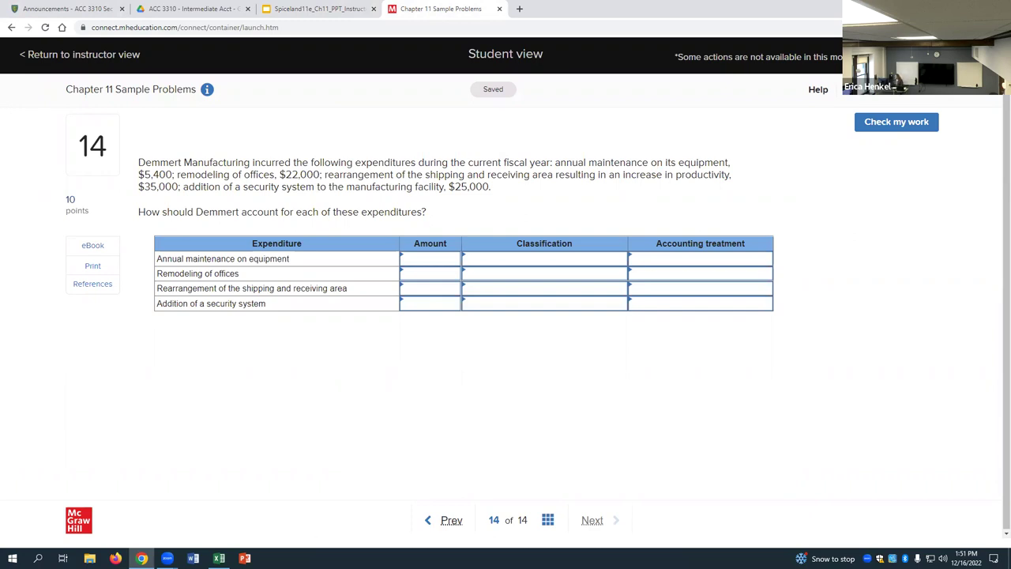
Record annual maintenance on equipment as $5,400, classified as normal repairs and maintenance, with the accounting treatment Expensed.
left_click(427, 258)
type("54")
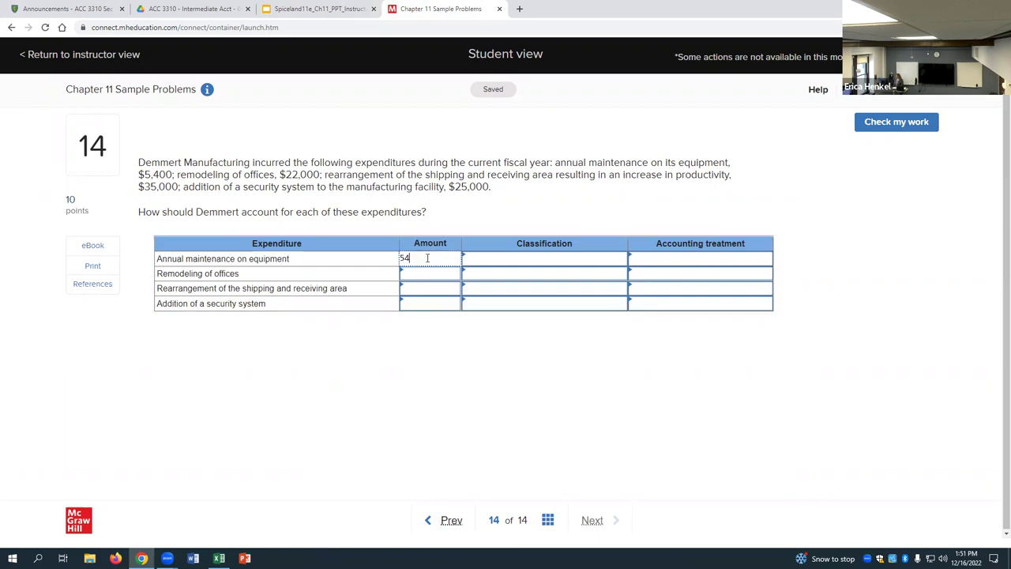
type("00.00")
left_click(569, 261)
left_click(619, 261)
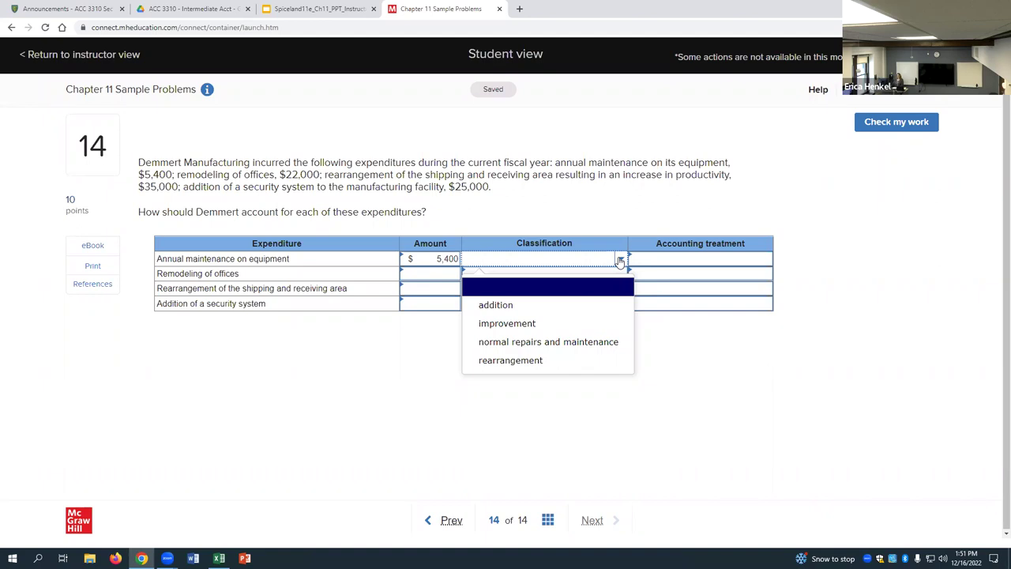
left_click(600, 342)
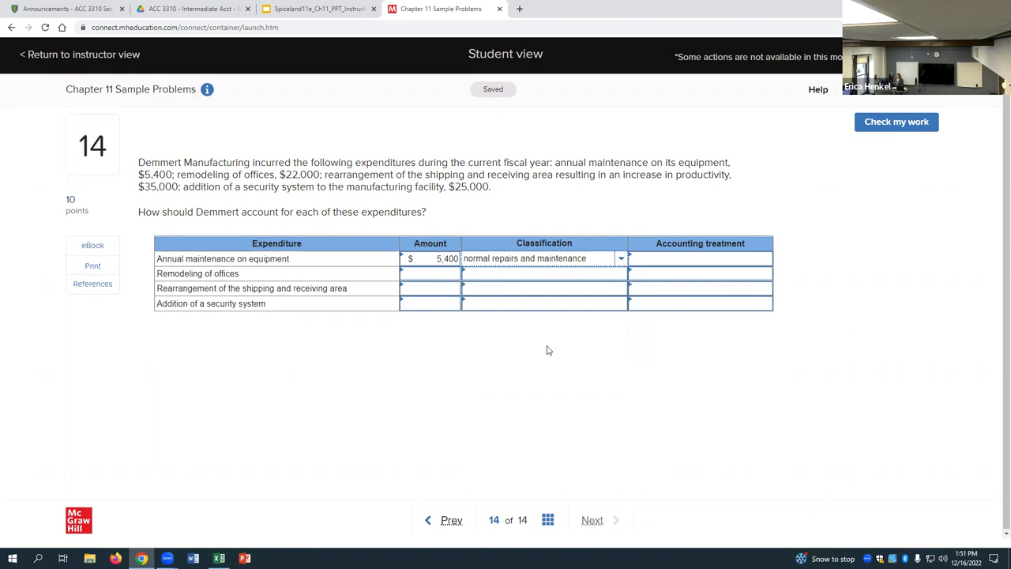
left_click(660, 259)
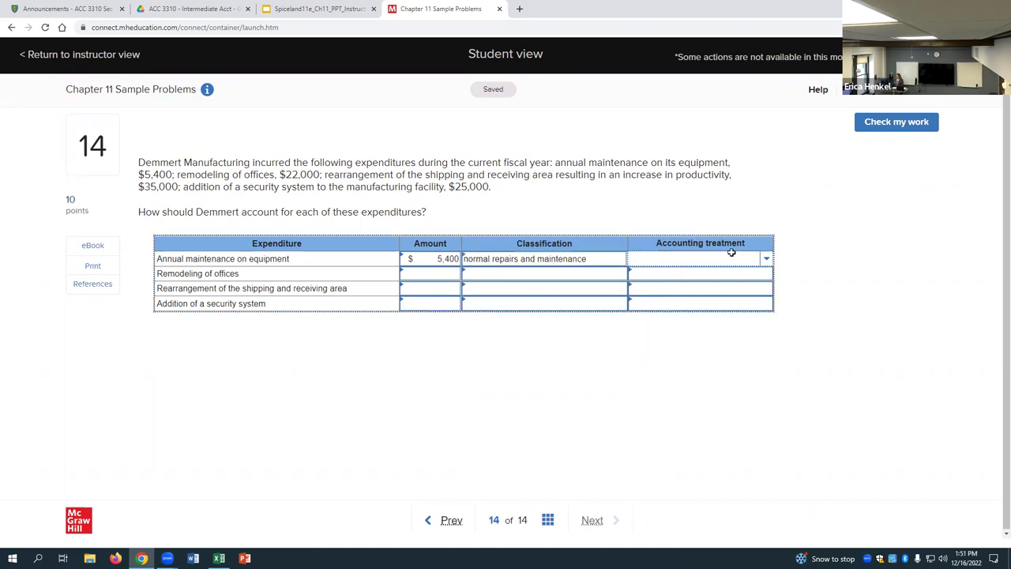
left_click(764, 259)
left_click(741, 304)
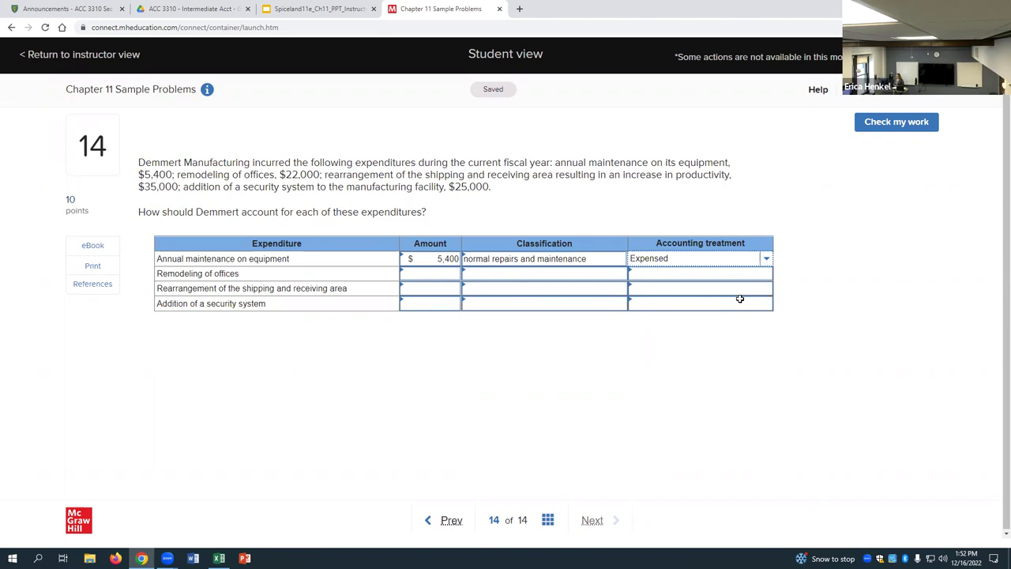
Record the remodeling of offices as $22,000, classified as improvement, with the accounting treatment Capitalized and depreciated.
left_click(441, 274)
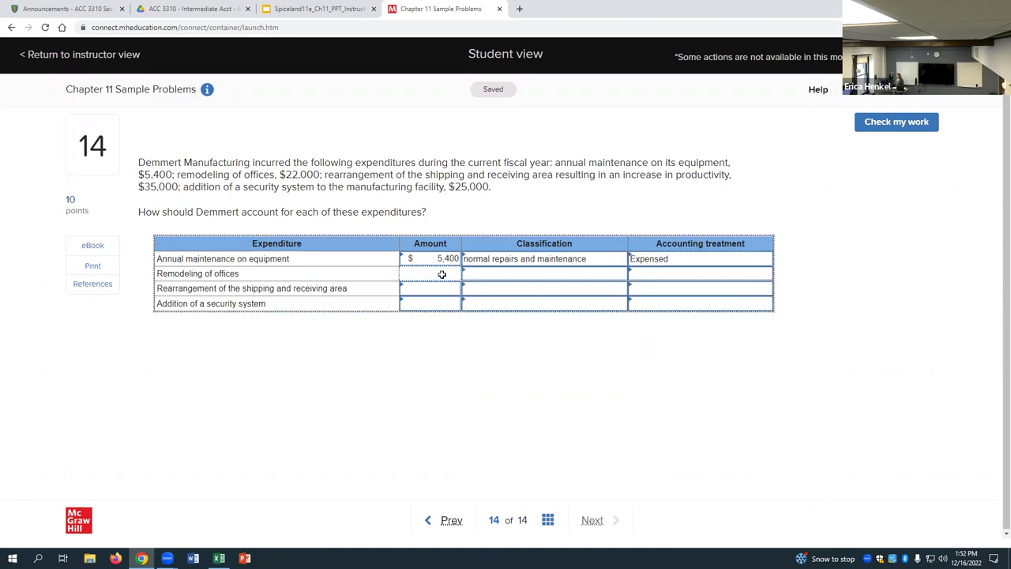
type("22,000")
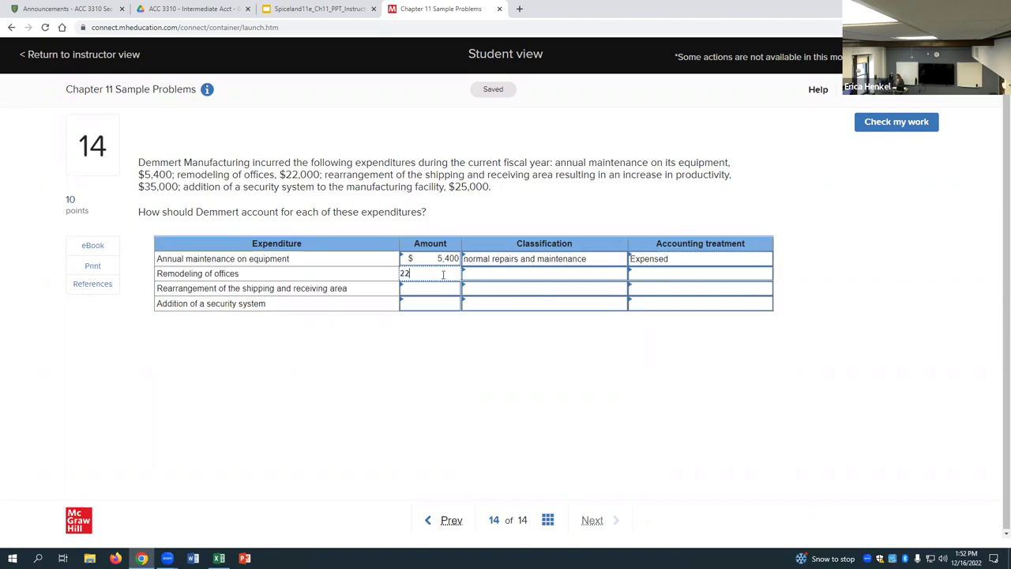
key("Tab")
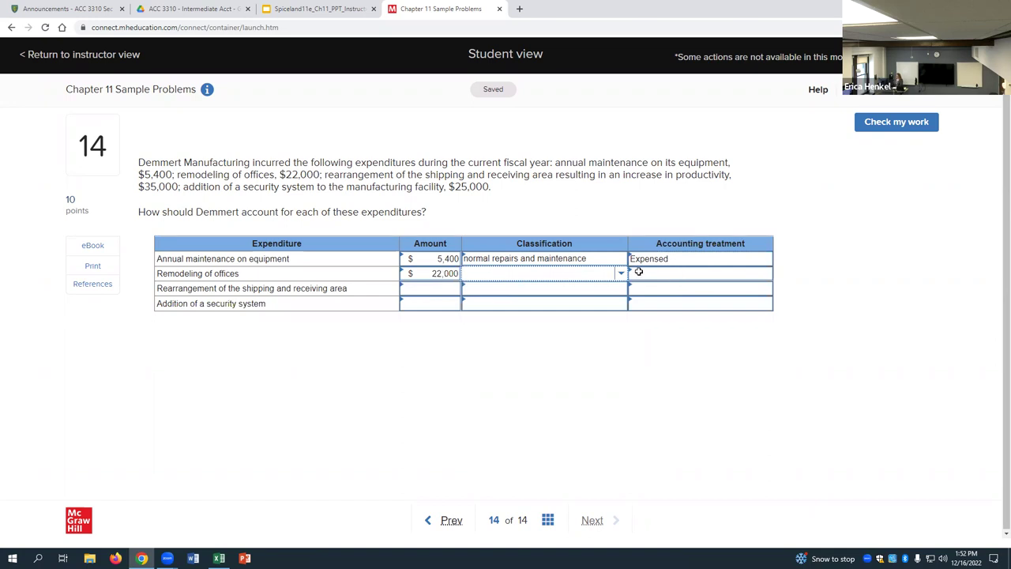
left_click(622, 274)
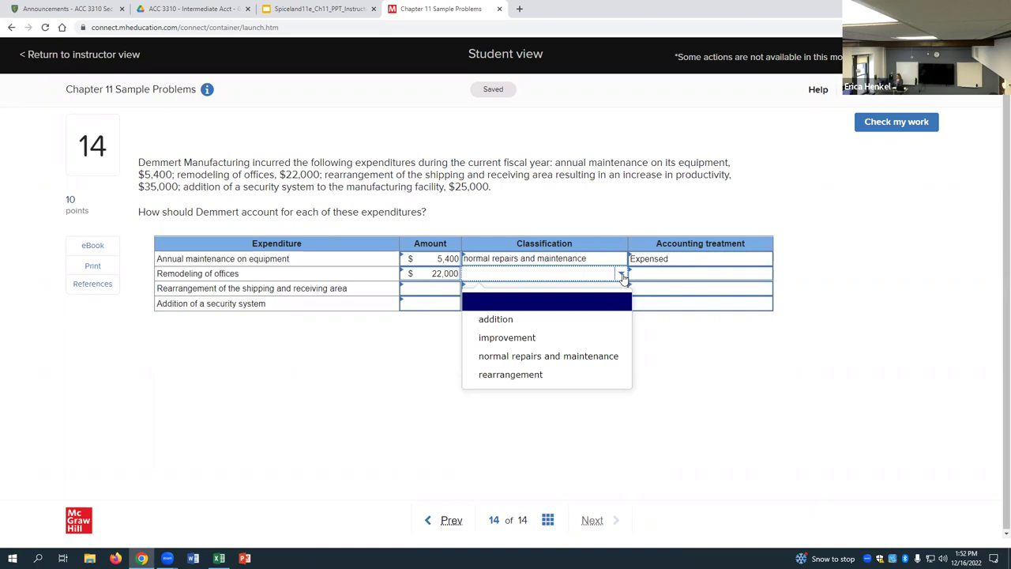
left_click(566, 340)
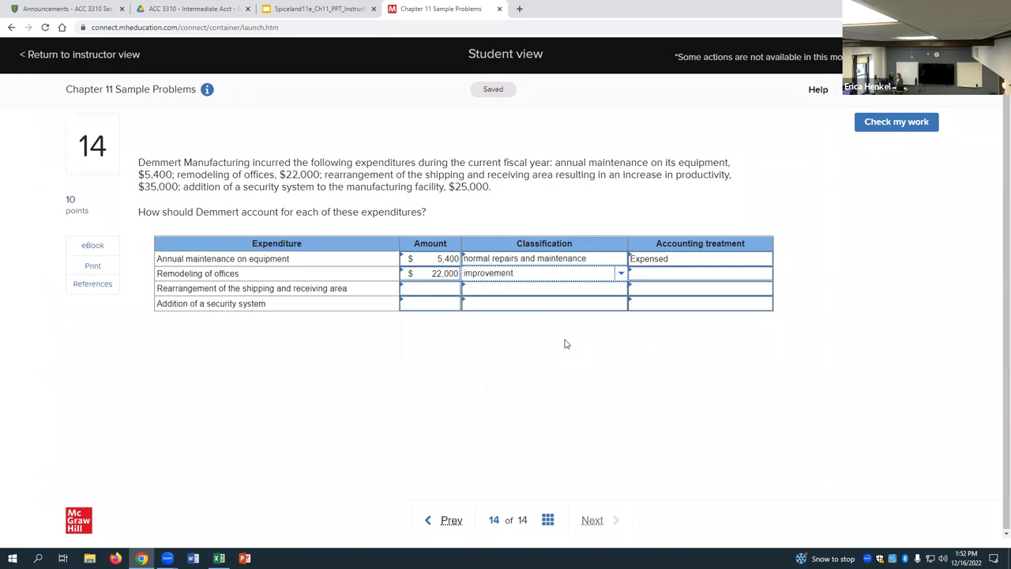
left_click(643, 277)
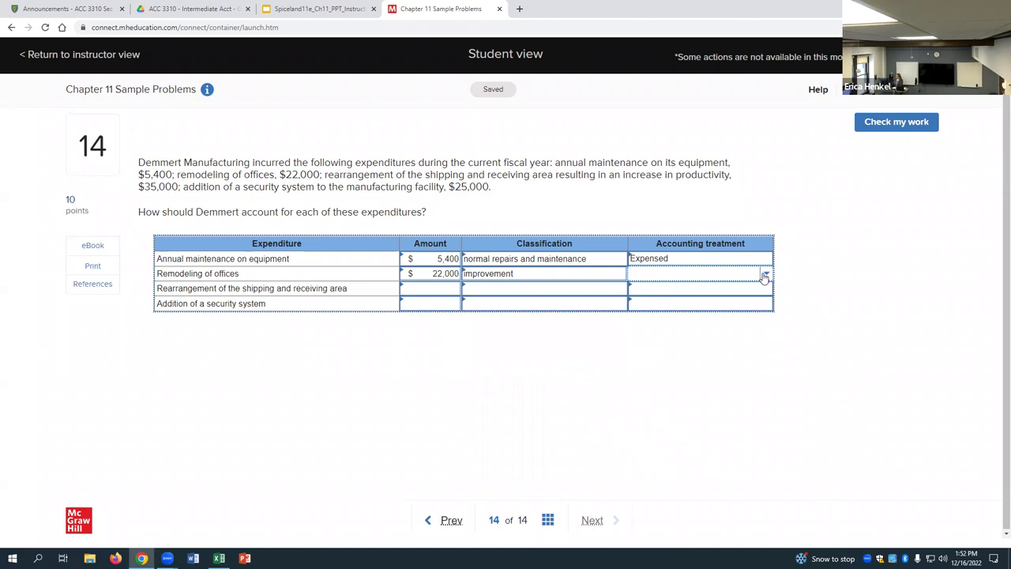
left_click(764, 275)
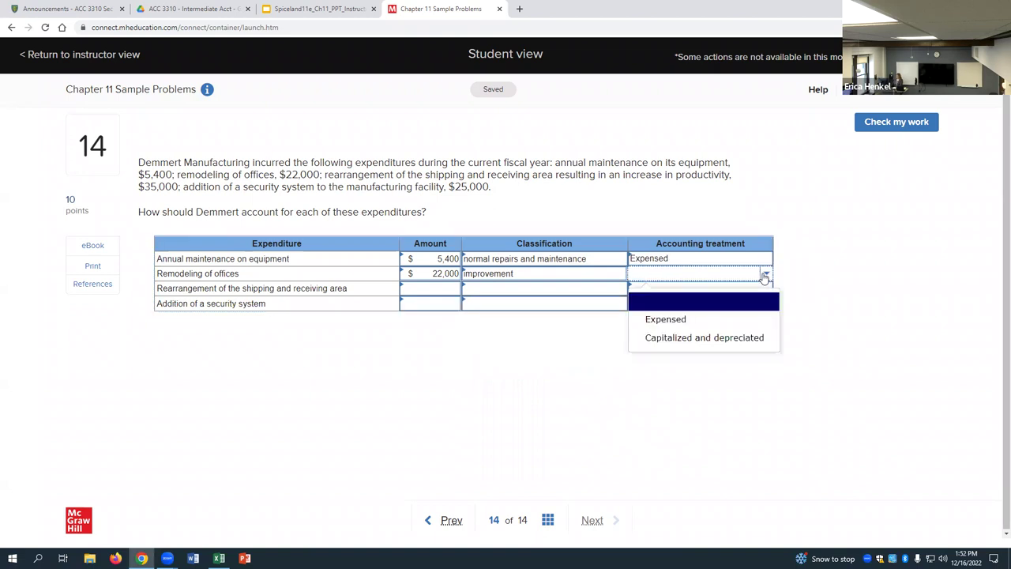
left_click(746, 338)
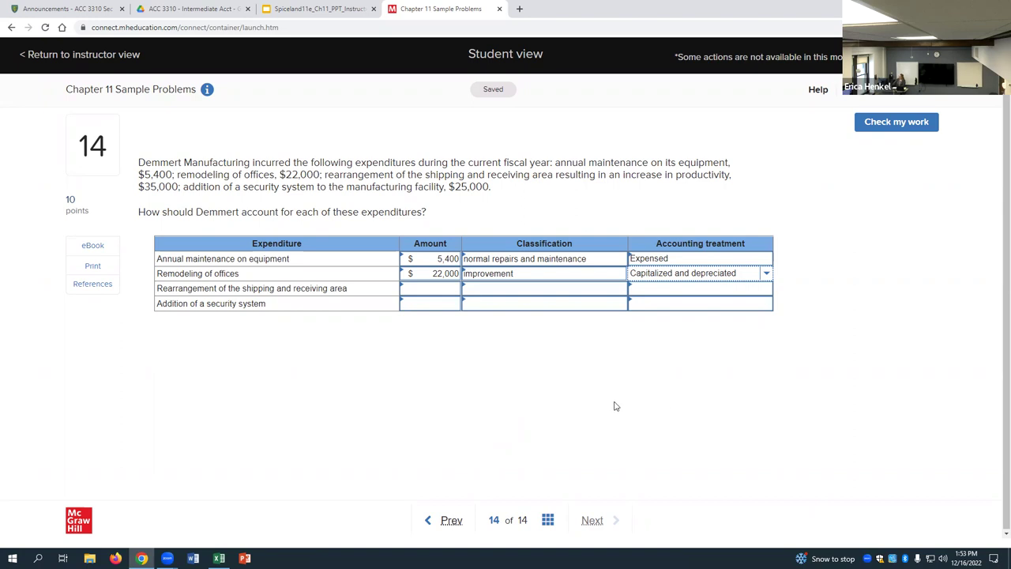
Record the rearrangement of the shipping and receiving area as $35,000, classified as rearrangement, with the treatment Capitalized and depreciated.
left_click(437, 288)
type("35")
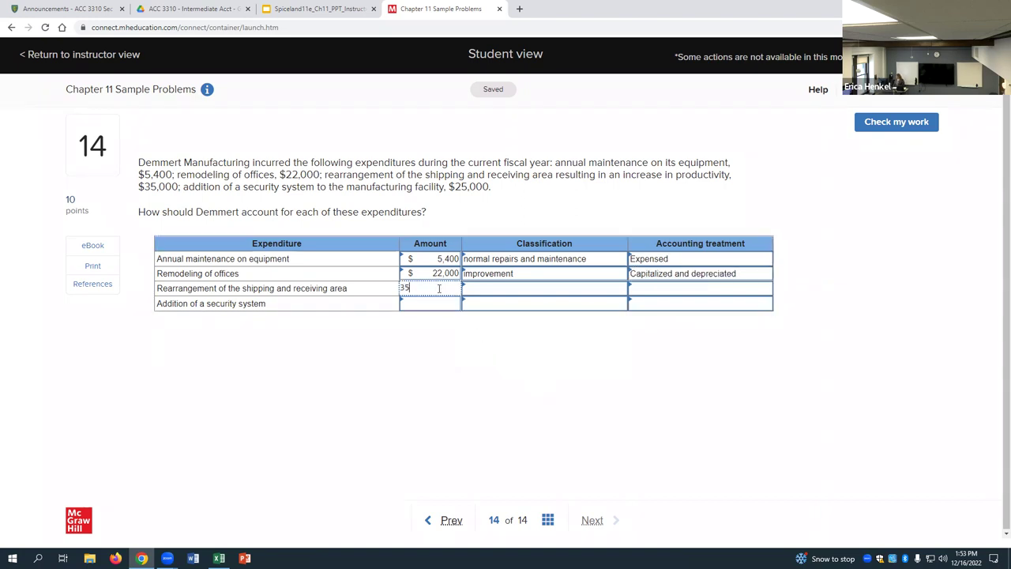
type("000.00")
left_click(594, 292)
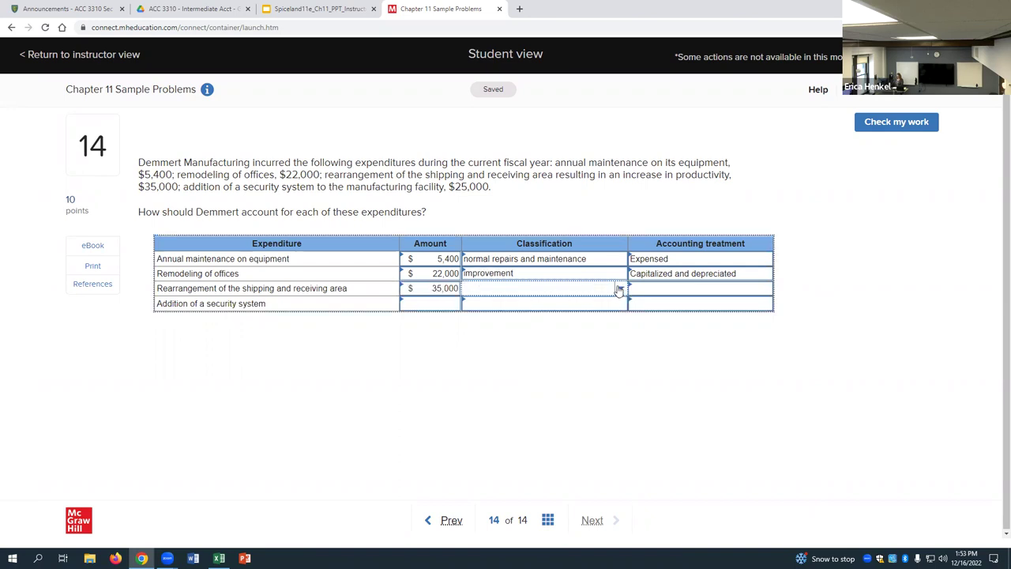
left_click(619, 290)
left_click(544, 389)
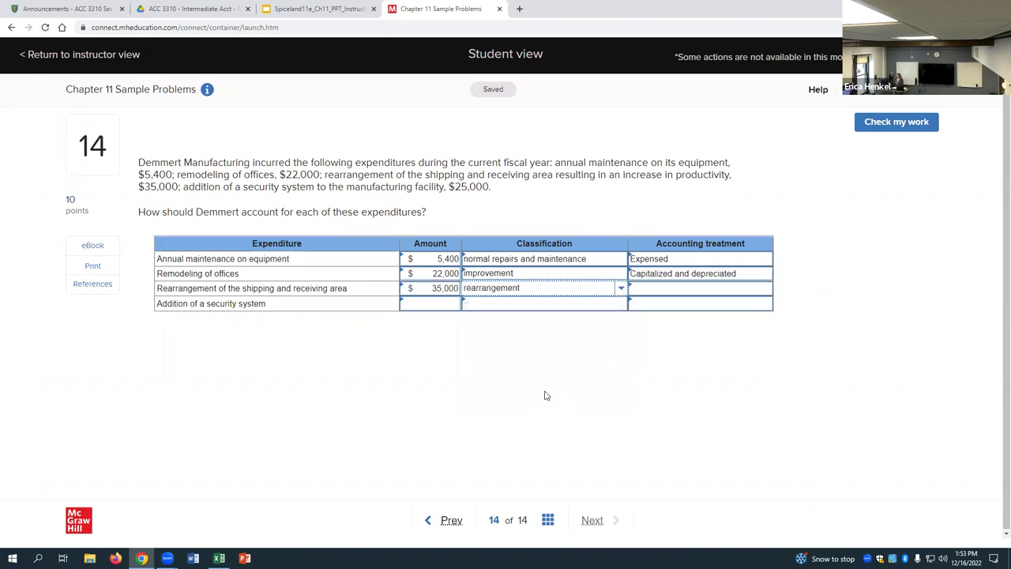
left_click(654, 289)
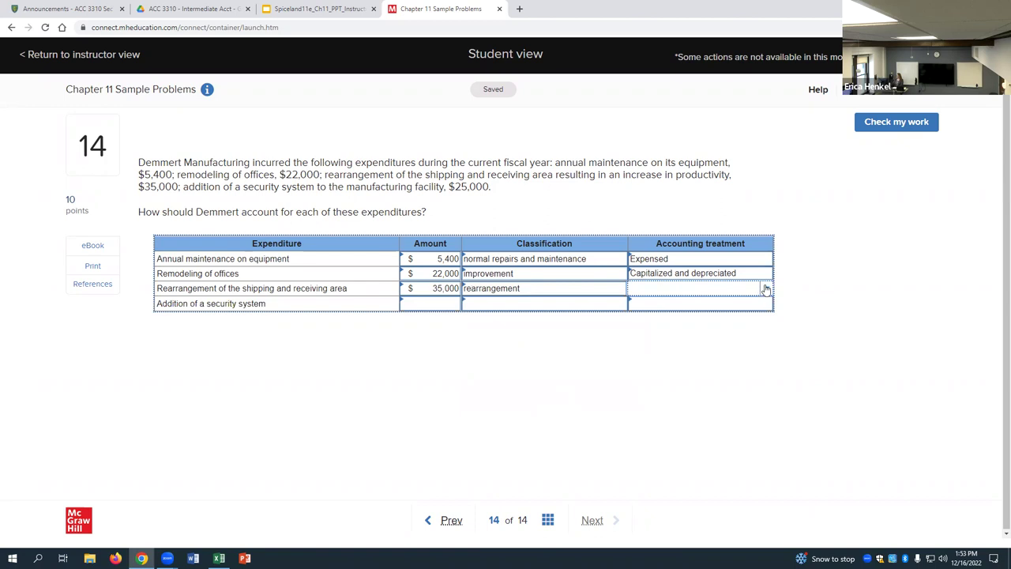
left_click(764, 289)
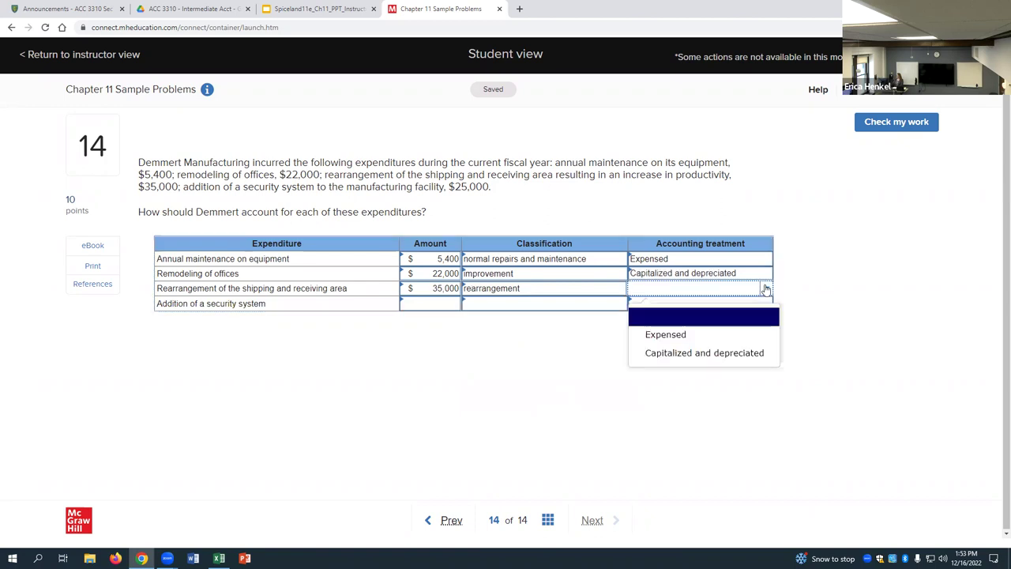
left_click(742, 352)
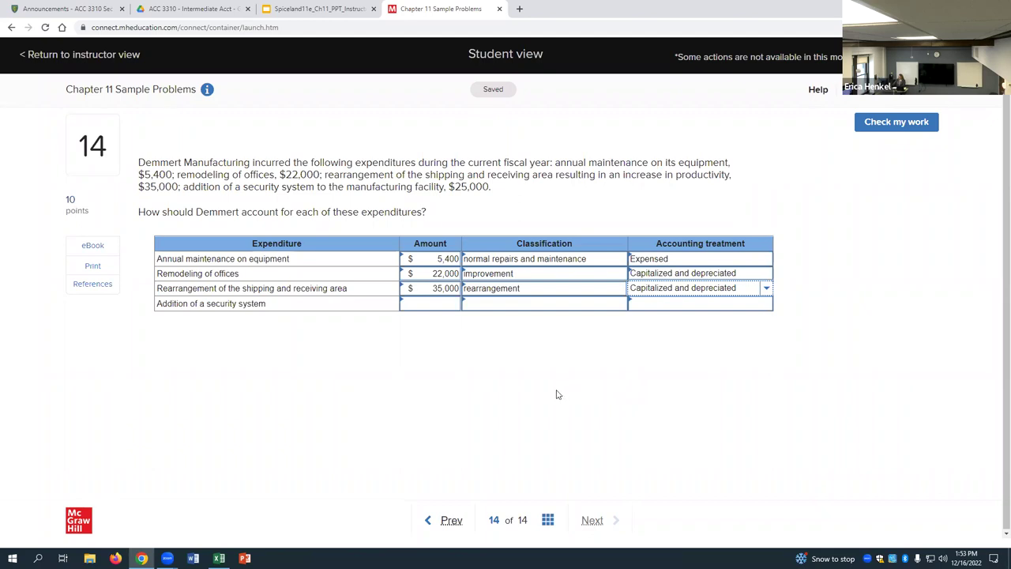
Record the security system as $25,000, classified as addition, with the treatment Capitalized and depreciated, and check the question 14 work.
left_click(446, 303)
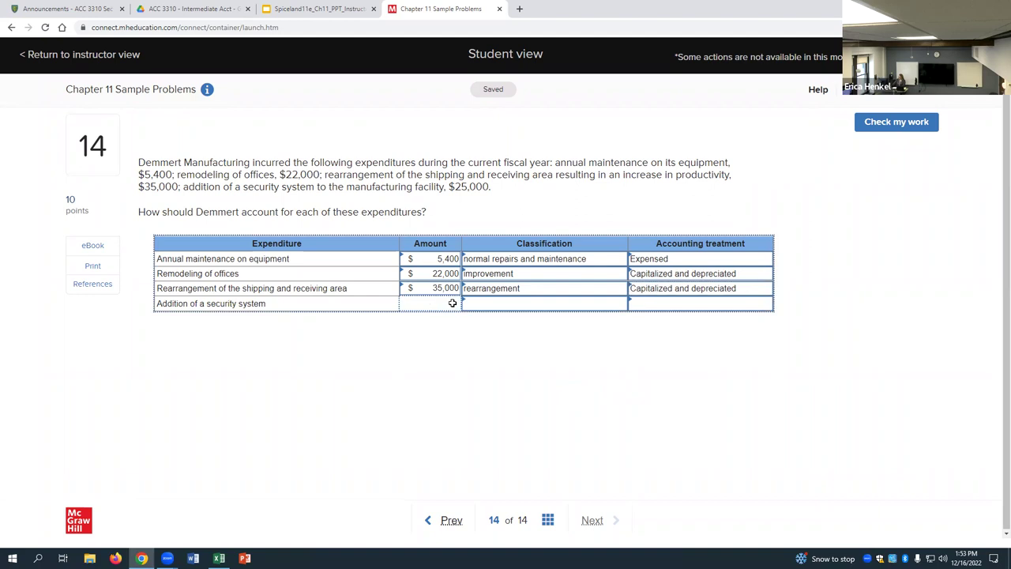
type("25,")
type("000")
key("Tab")
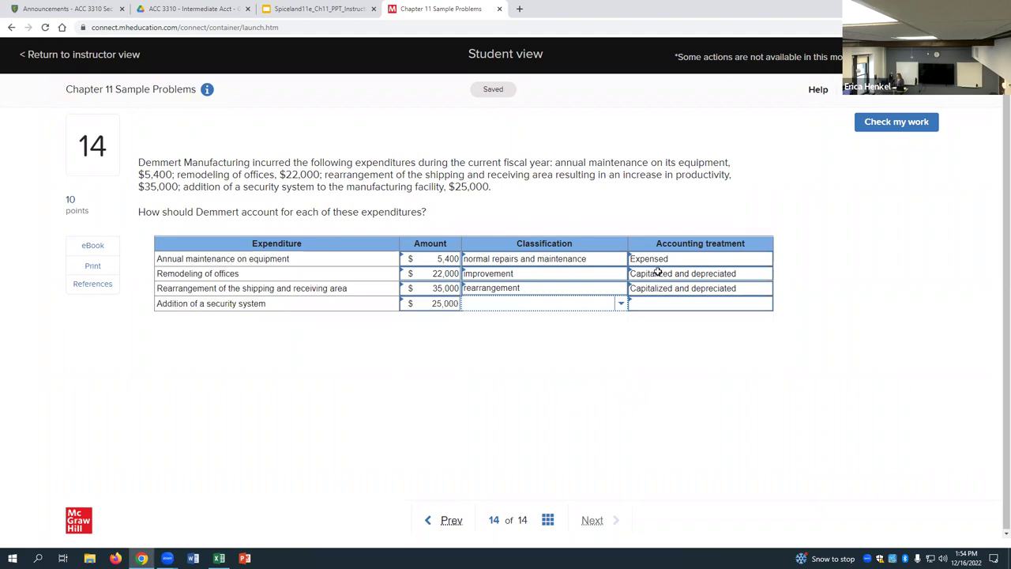
left_click(620, 303)
left_click(557, 350)
left_click(658, 302)
left_click(766, 303)
left_click(740, 369)
left_click(864, 123)
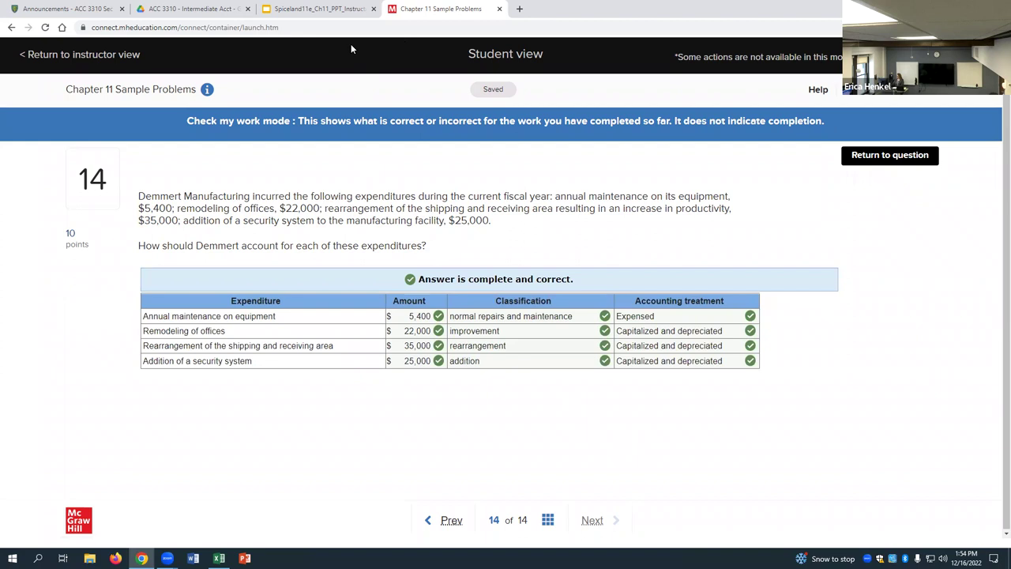
Switch to the Chapter 11 Google Slides deck and look back through the slides on MACRS tax depreciation.
left_click(286, 10)
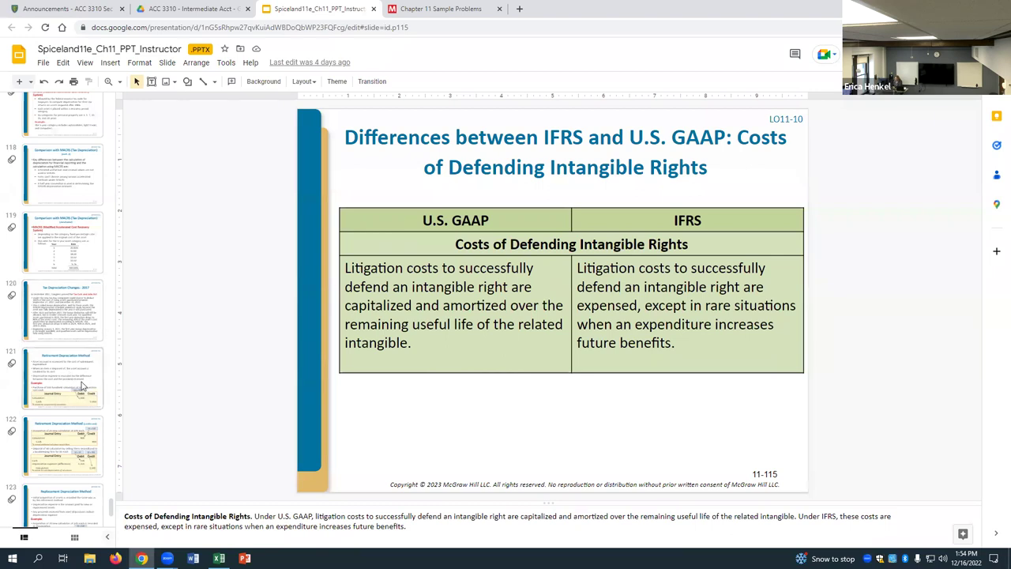
scroll(63, 363, "up", 2)
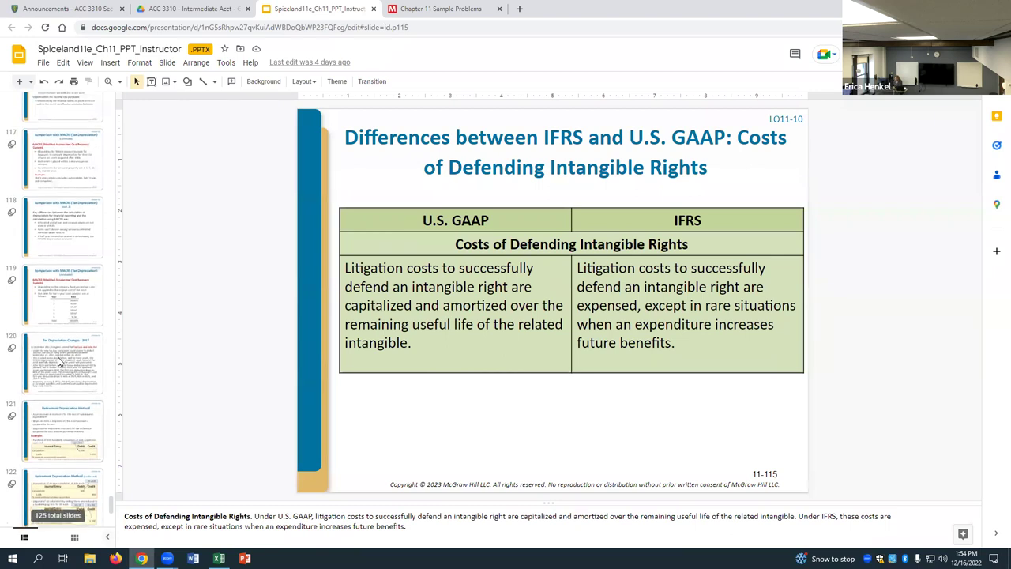